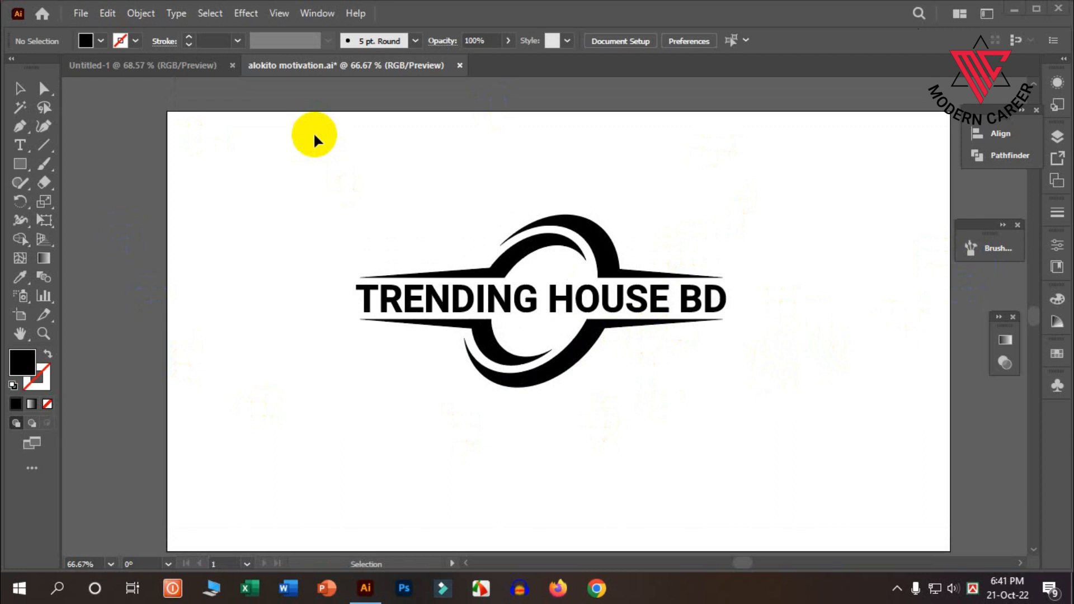
Examine the finished TRENDING HOUSE BD logo, its two interlocking crescents and its tapered bars.
scroll(468, 196, "down", 1)
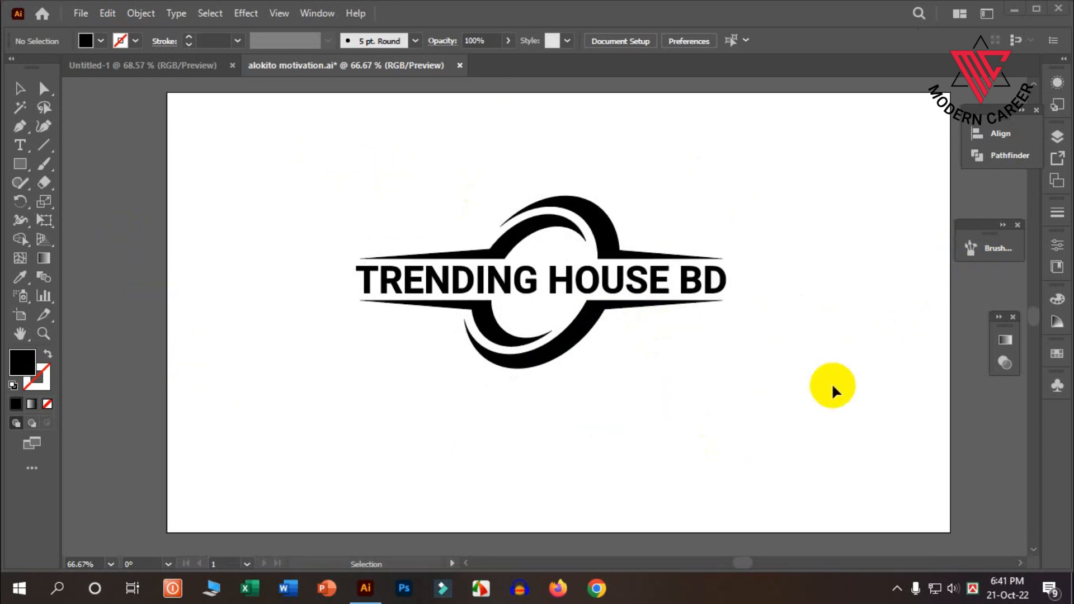
left_click_drag(837, 383, 324, 305)
left_click_drag(290, 145, 290, 143)
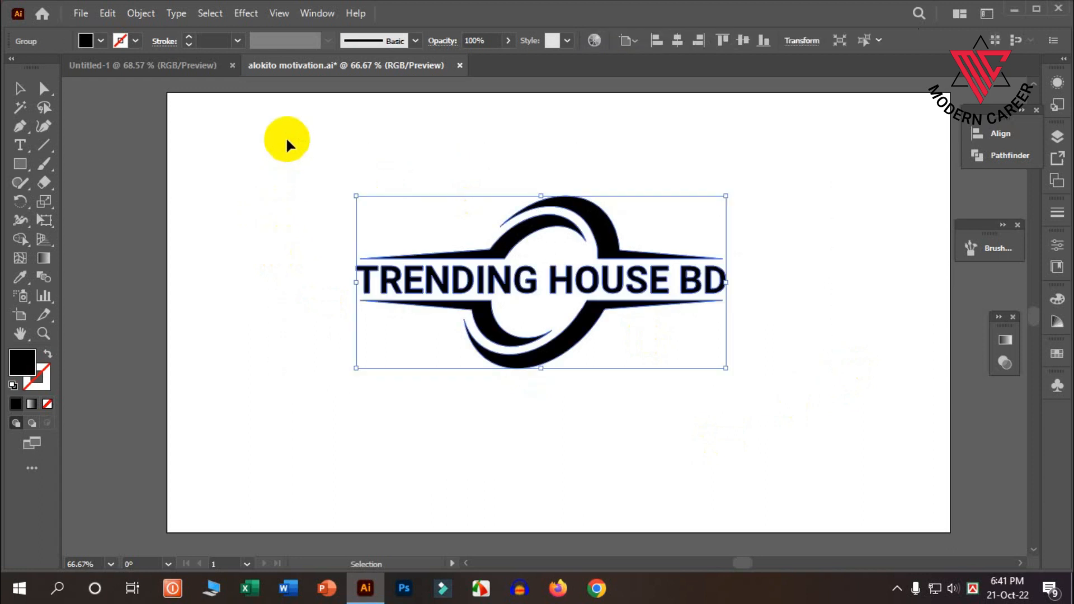
left_click(288, 143)
left_click_drag(291, 185, 547, 324)
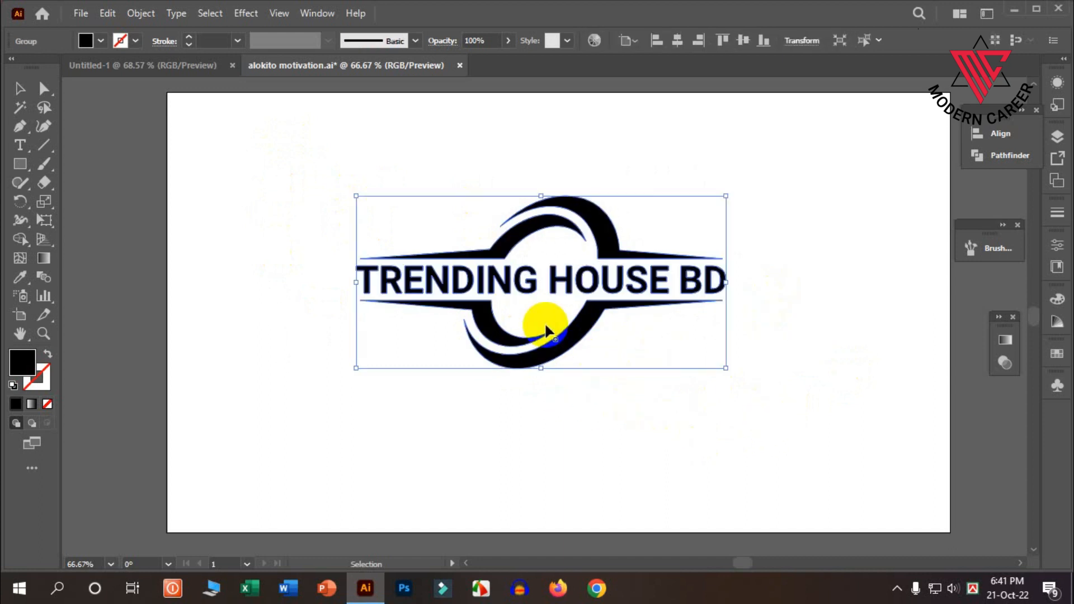
left_click(592, 398)
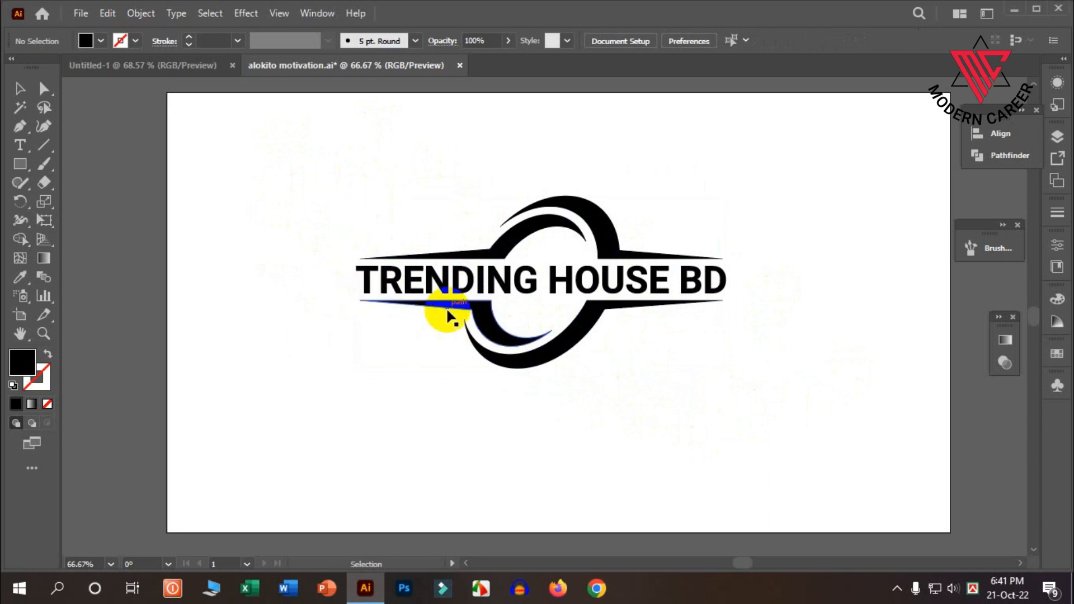
scroll(374, 355, "down", 1)
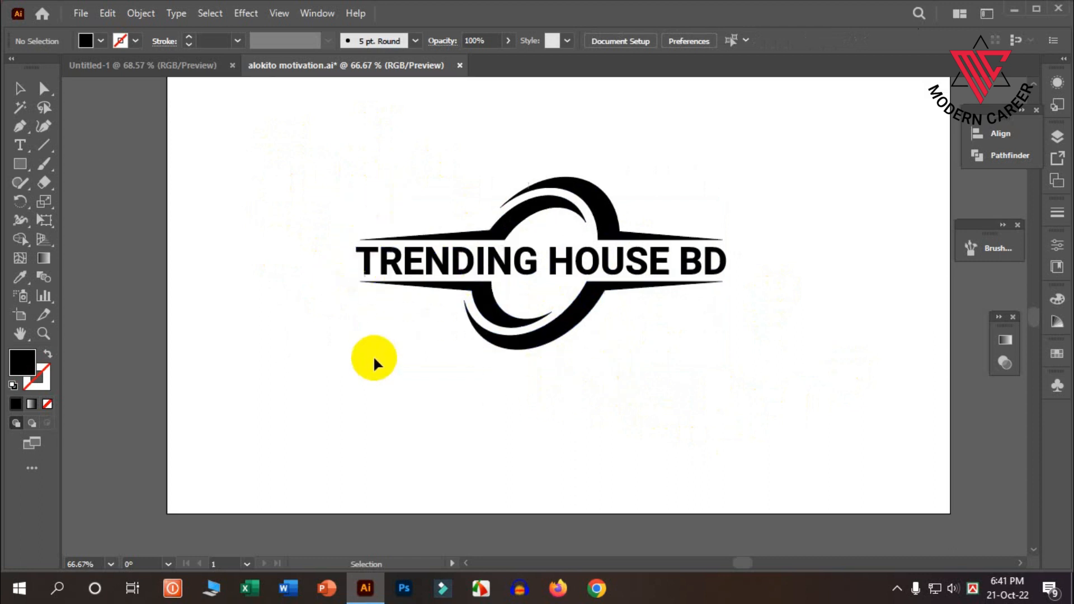
scroll(335, 304, "up", 2)
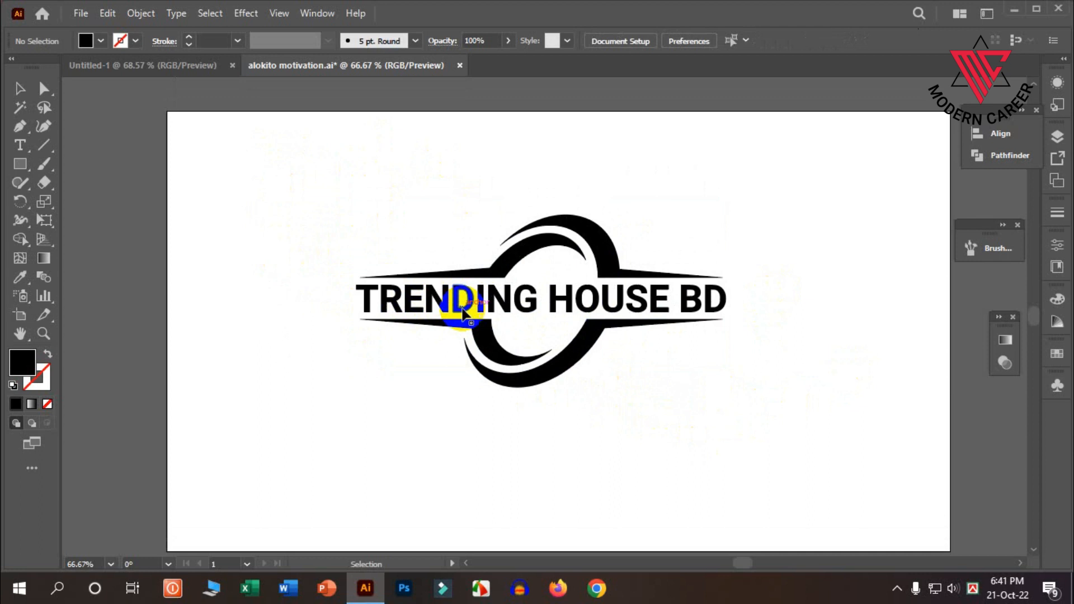
scroll(419, 282, "down", 2)
scroll(572, 358, "up", 1)
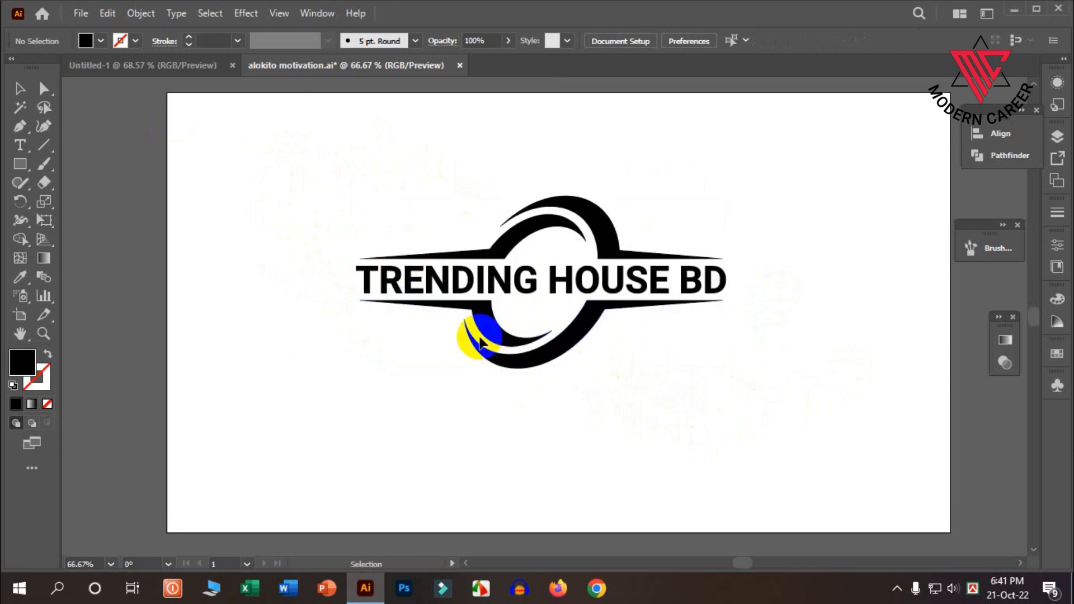
Scale the TRENDING HOUSE BD logo down and place it in the artboard's upper-right corner as a reference.
left_click(584, 332)
left_click(802, 256)
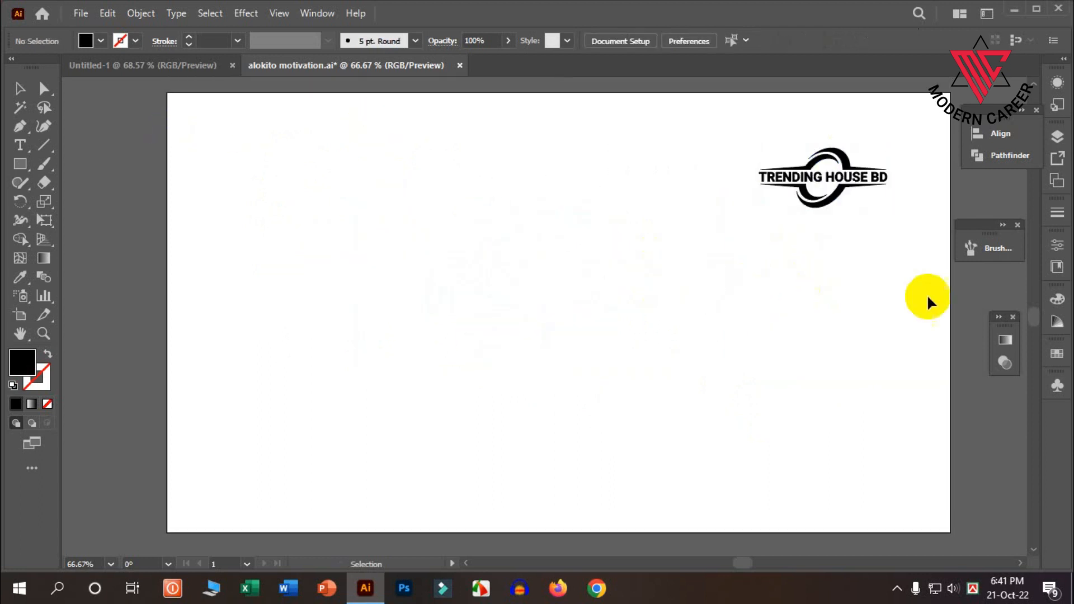
scroll(927, 303, "up", 1)
left_click(990, 251)
Draw a black circle without a stroke near the middle of the artboard with the Ellipse tool.
left_click(20, 164)
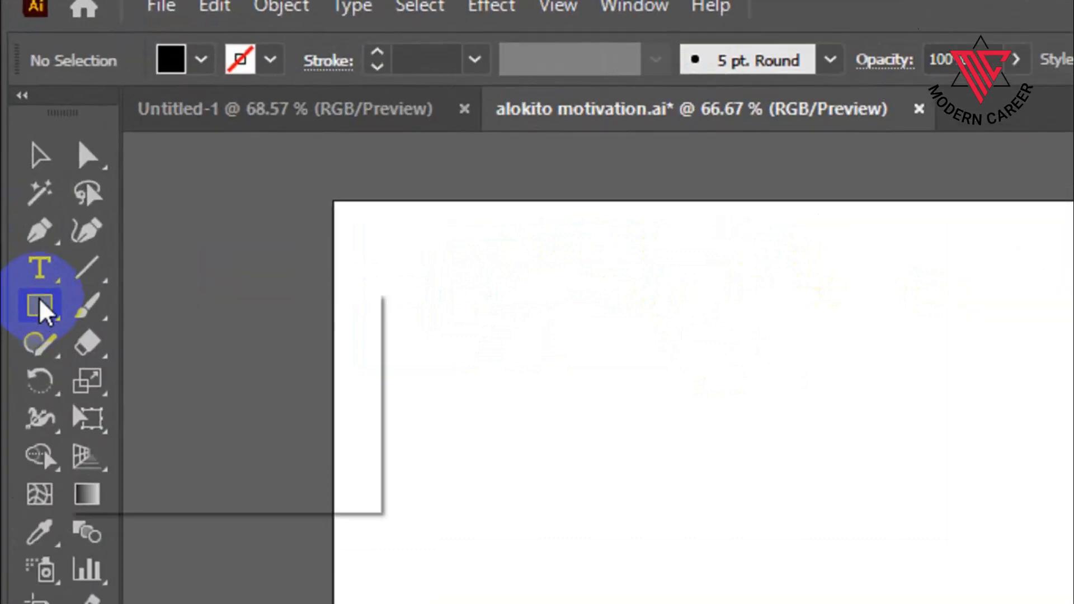
left_click_drag(42, 313, 146, 388)
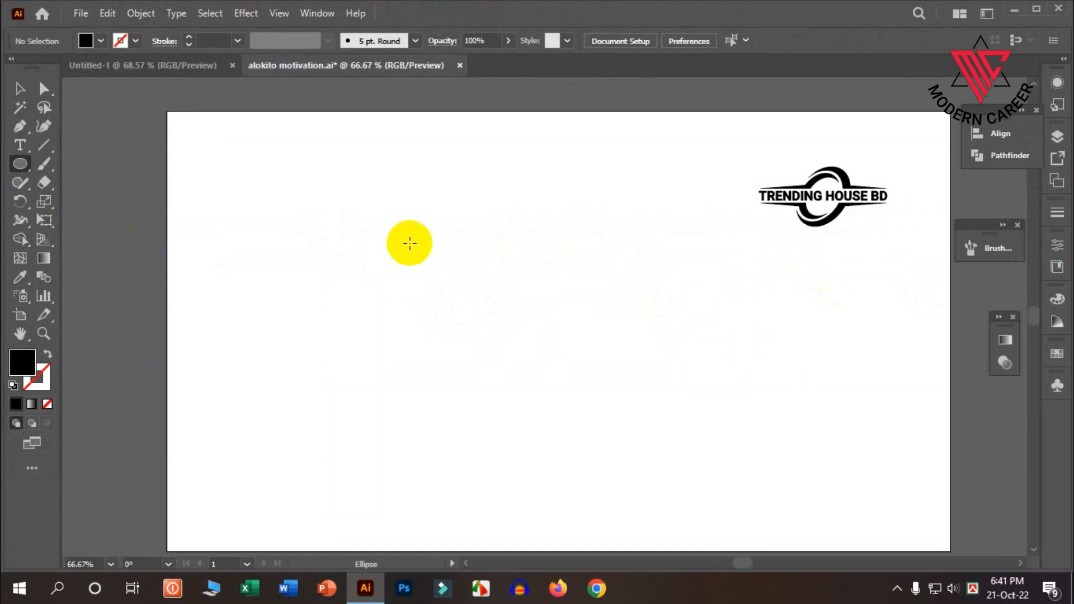
left_click_drag(400, 229, 579, 407)
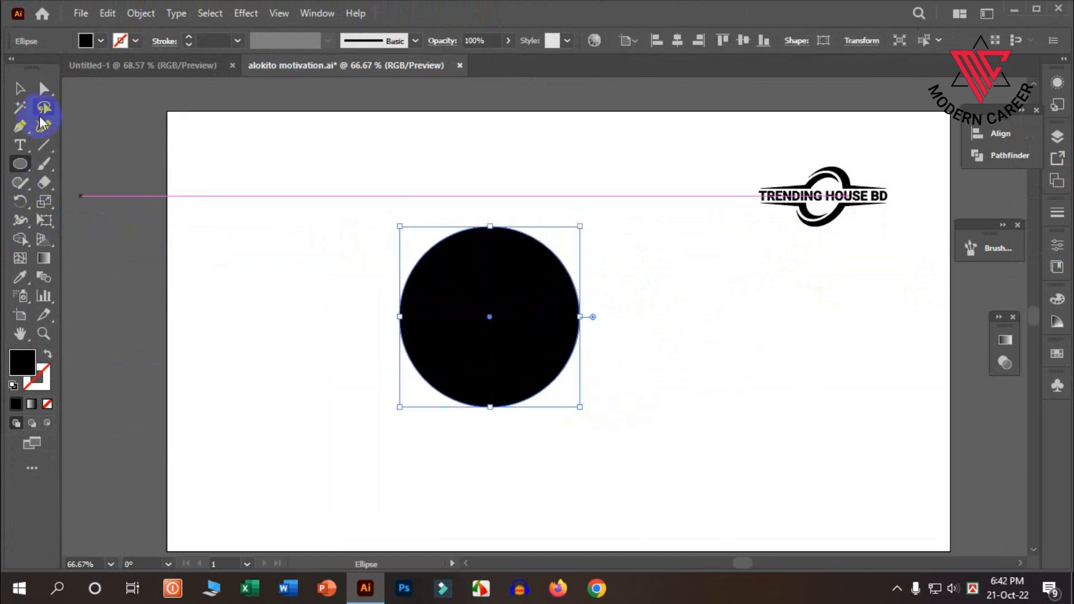
Copy the black circle, paste the duplicate in front and fill it red.
scroll(593, 350, "up", 1)
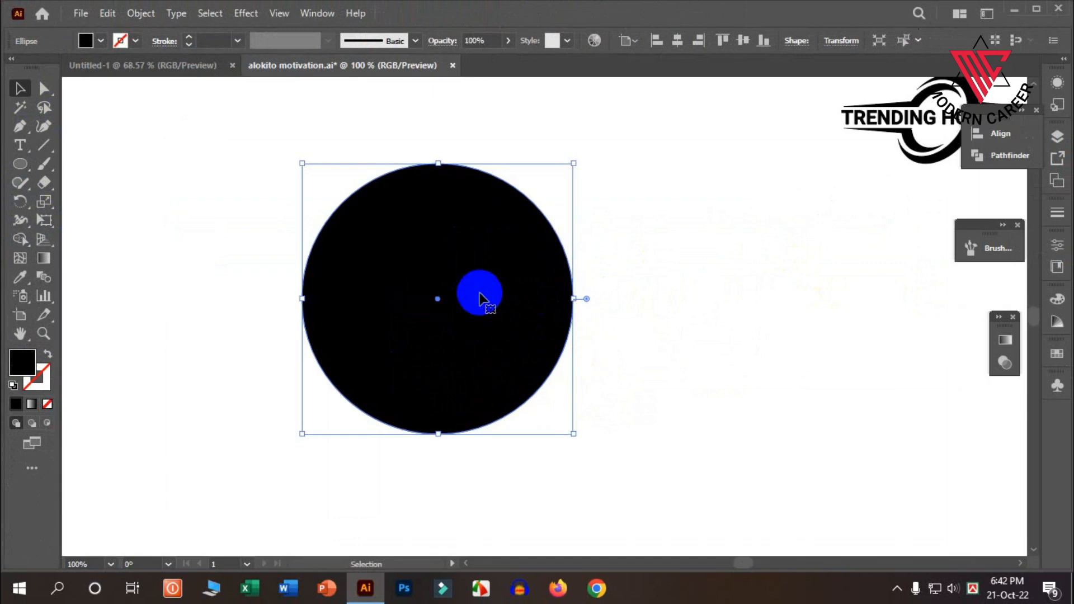
left_click(106, 14)
left_click(140, 89)
left_click(107, 14)
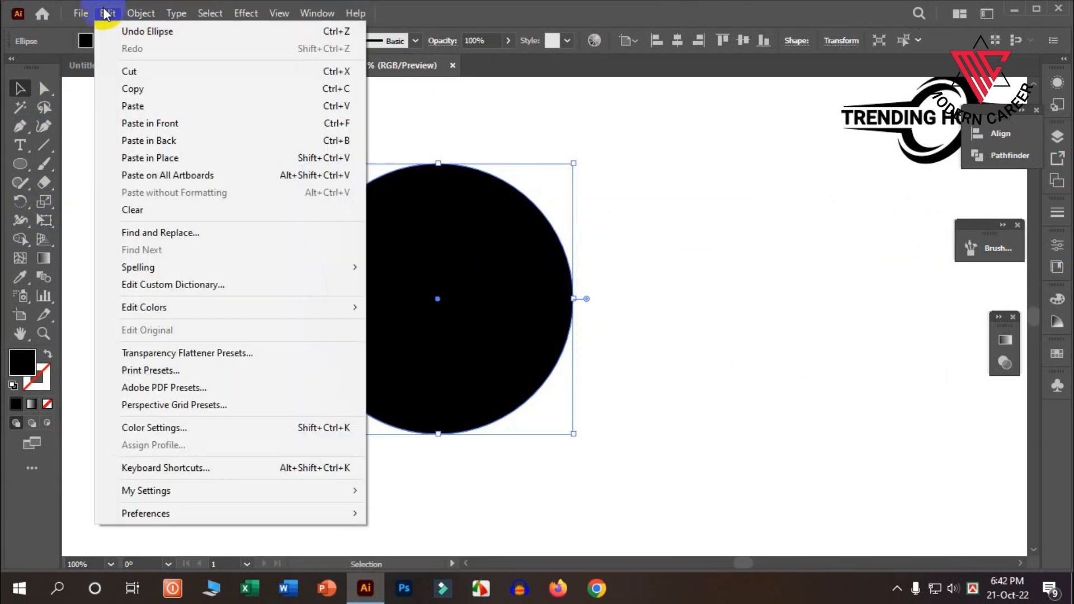
left_click(156, 123)
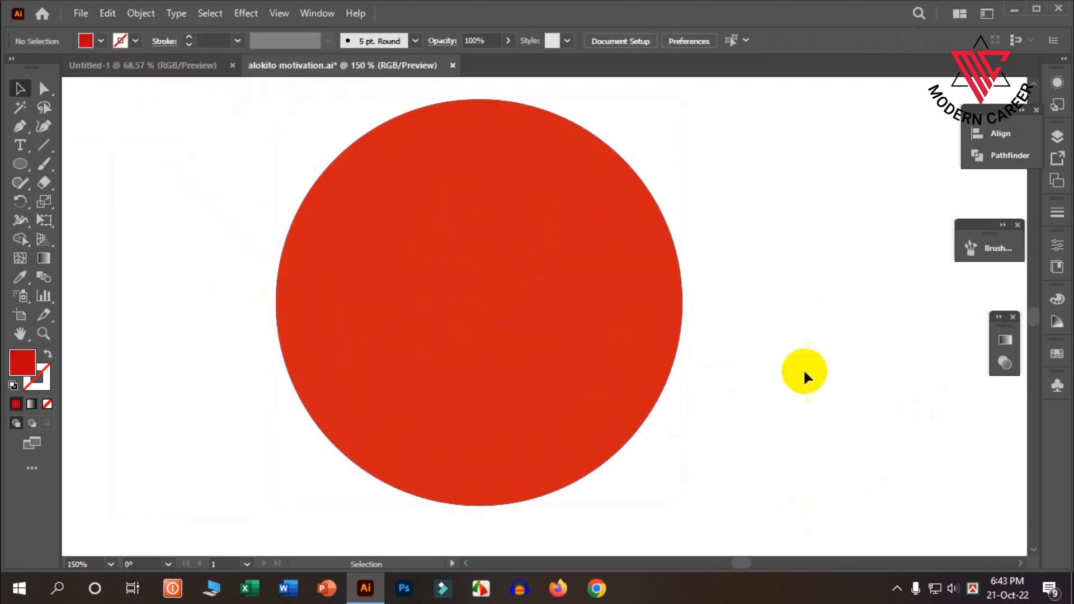
Scale the red circle down around its centre so a thick black ring surrounds it.
left_click(628, 322)
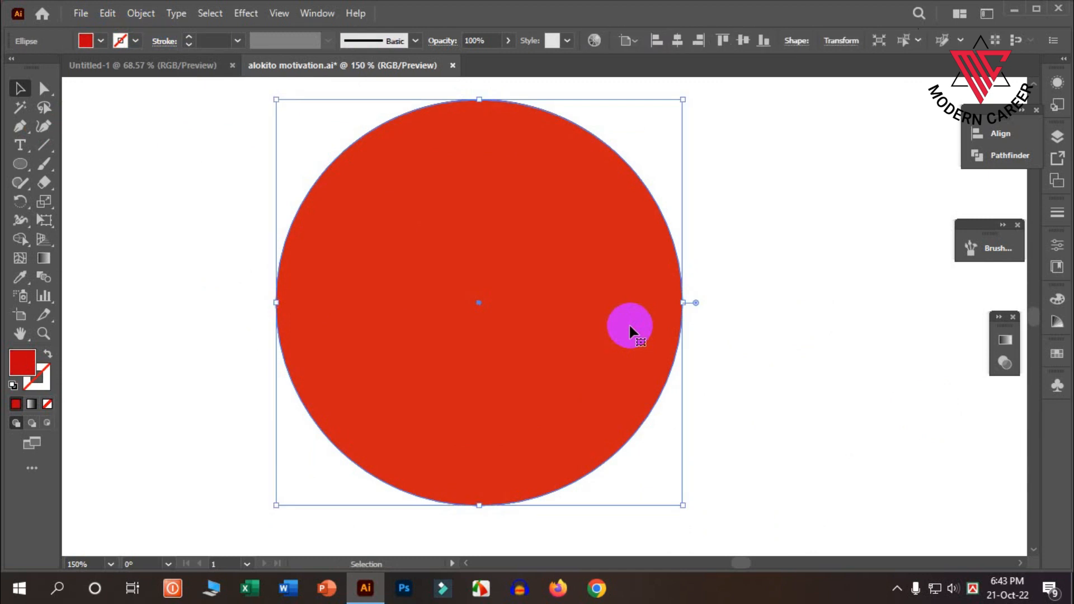
left_click_drag(684, 506, 648, 446)
left_click(795, 430)
scroll(615, 336, "down", 1)
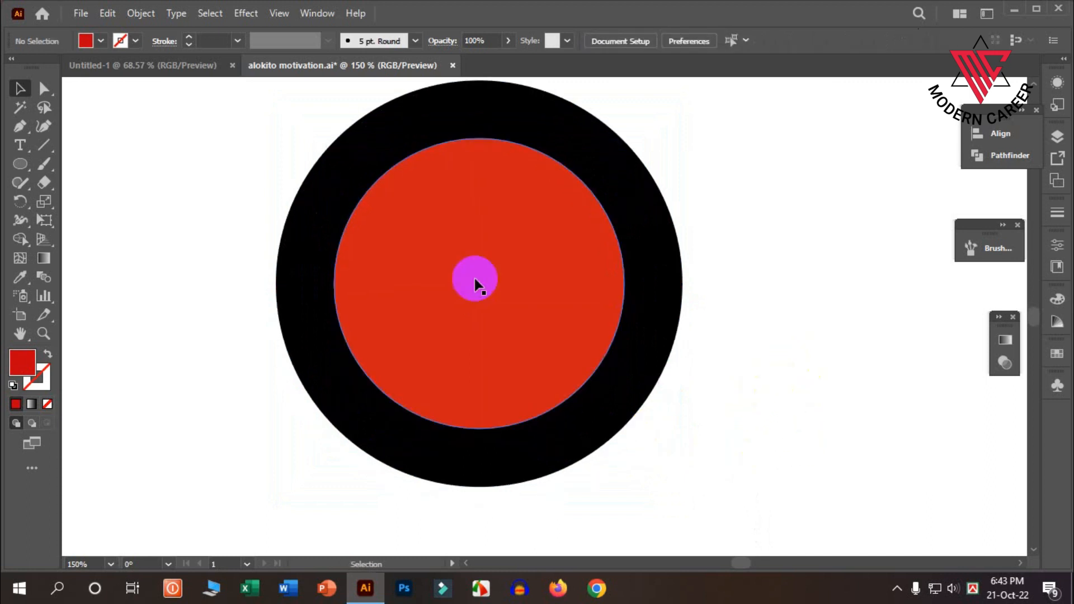
Copy the red circle and paste a duplicate in front of it.
left_click(442, 270)
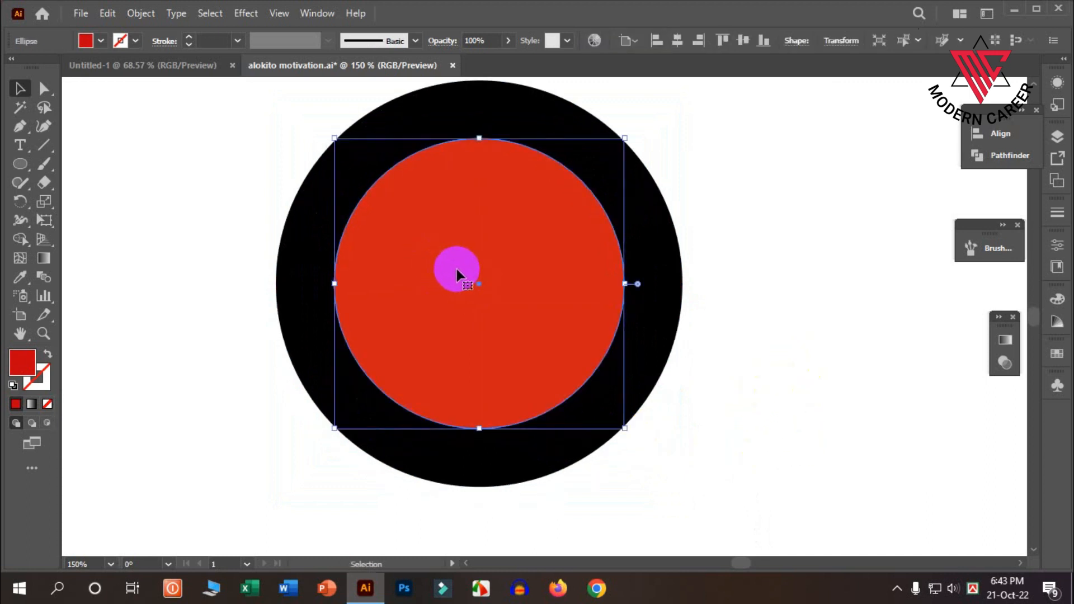
left_click(109, 15)
left_click(135, 89)
left_click(106, 13)
left_click(166, 124)
left_click(359, 234)
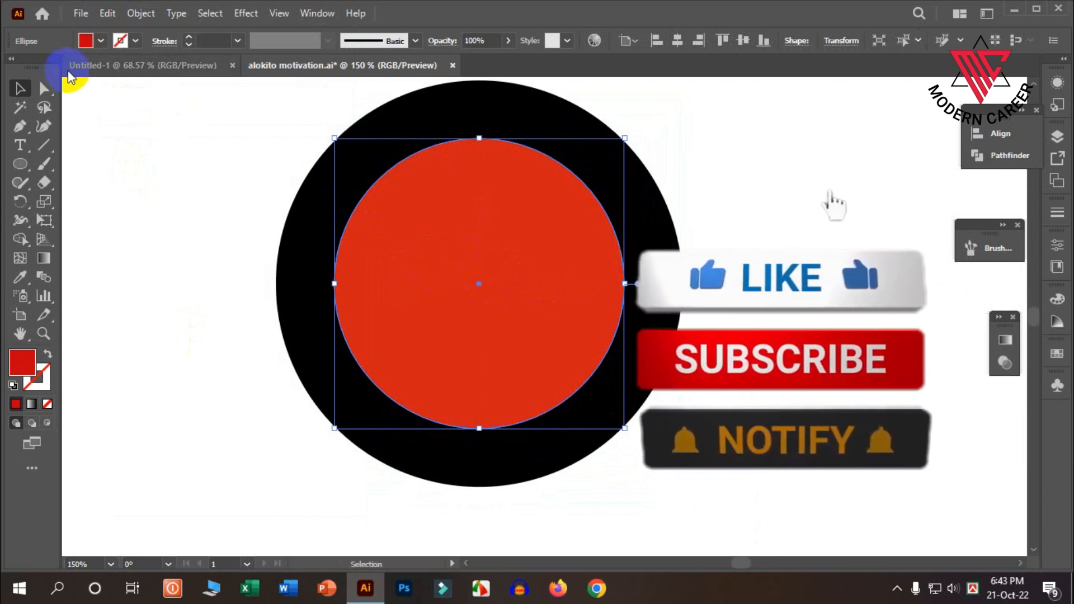
Give the front circle a white stroke with no fill and set its stroke weight to 10 pt.
left_click(87, 44)
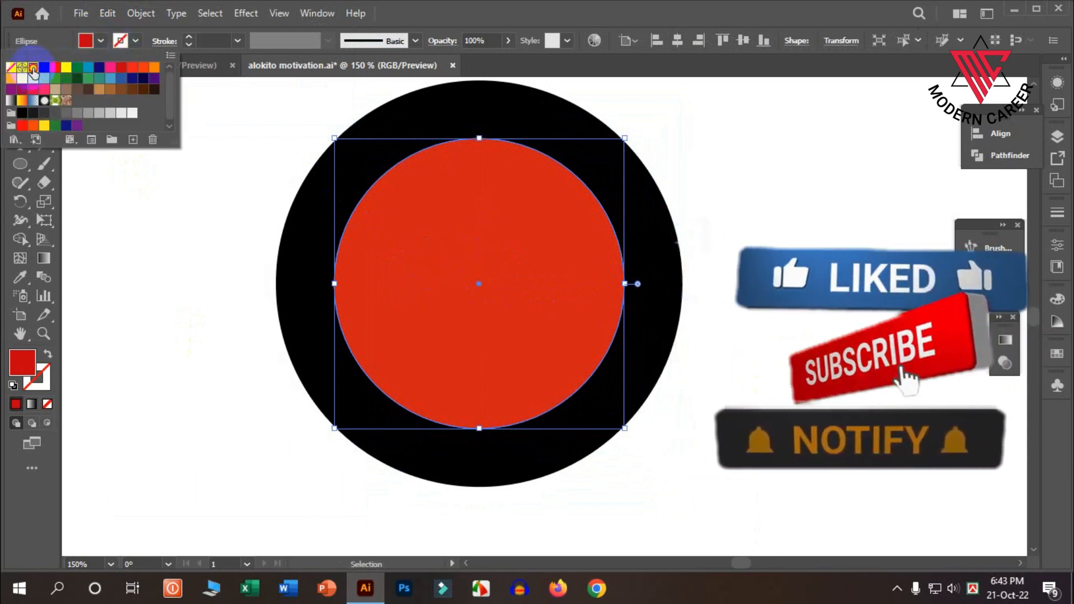
left_click(33, 67)
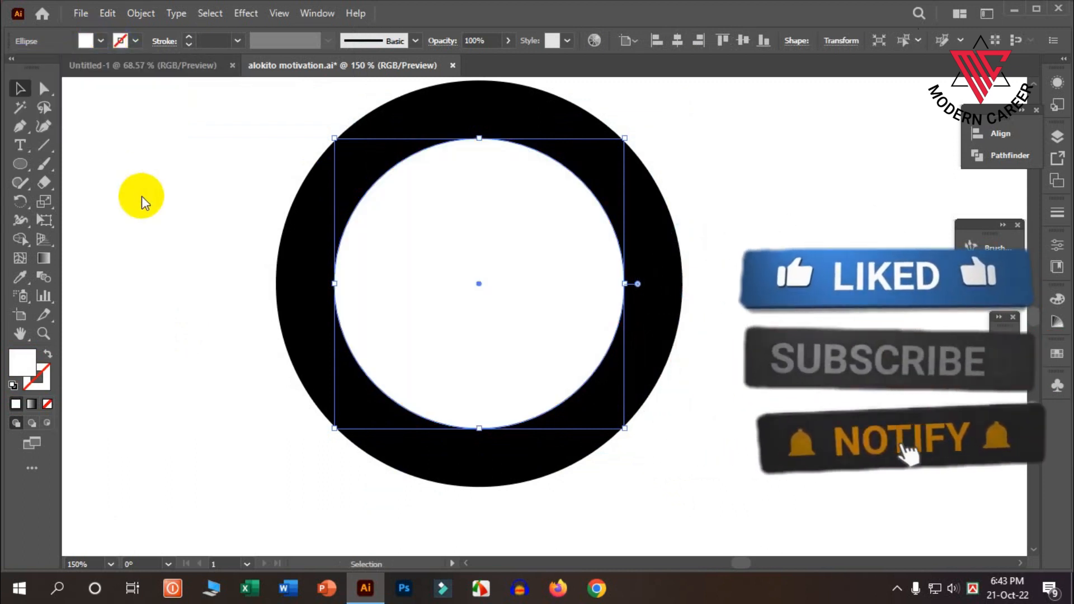
left_click(48, 355)
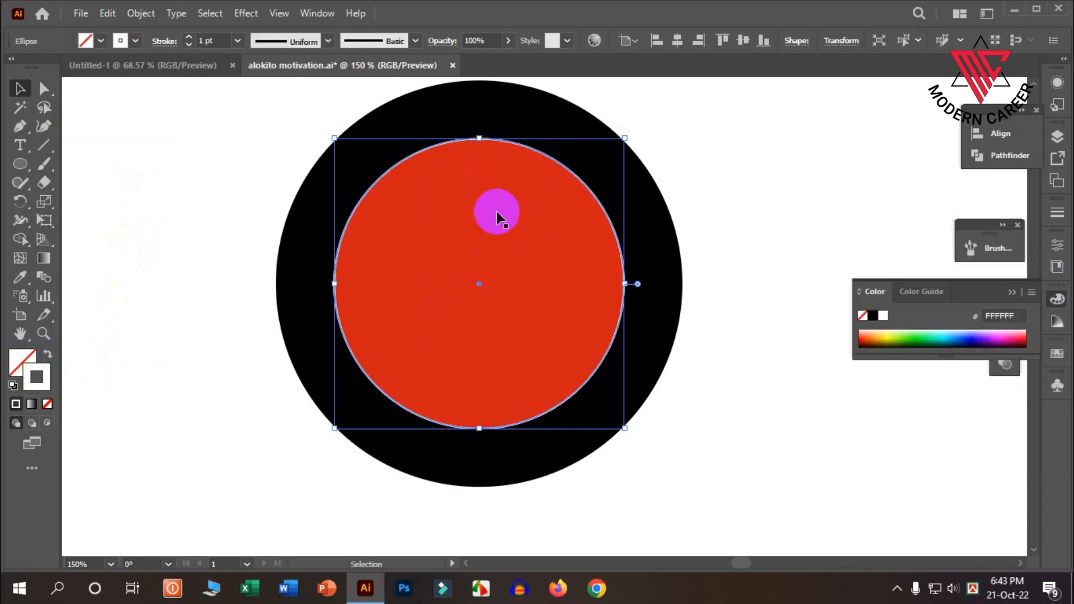
left_click(188, 38)
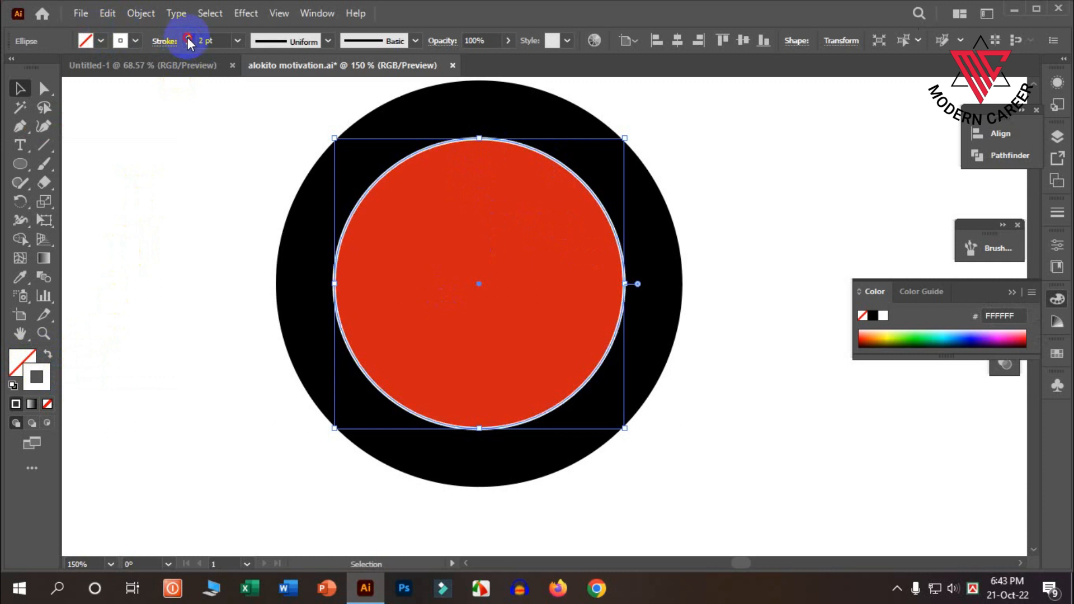
left_click(188, 38)
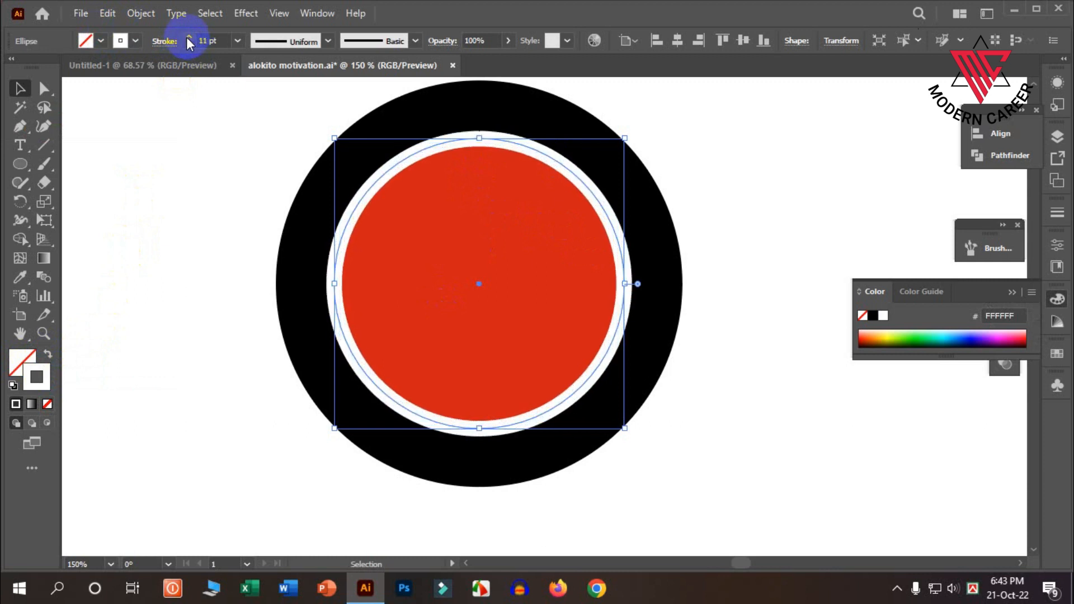
left_click(189, 44)
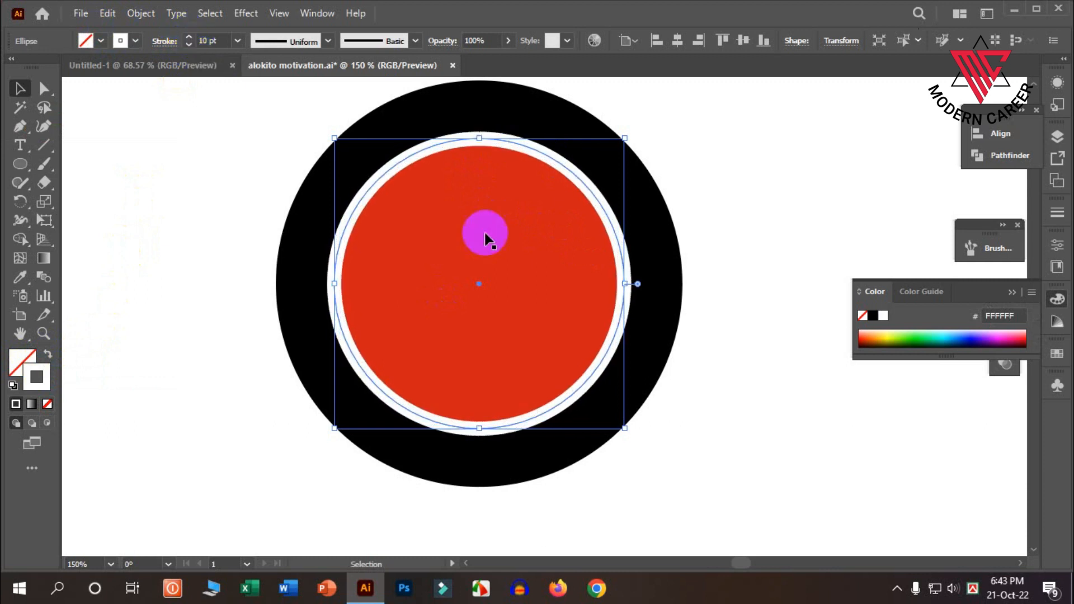
Enlarge the white ring leftward to the black circle's left edge with its right side fixed, and set its stroke to 19 pt.
scroll(682, 311, "down", 1)
scroll(528, 297, "up", 1)
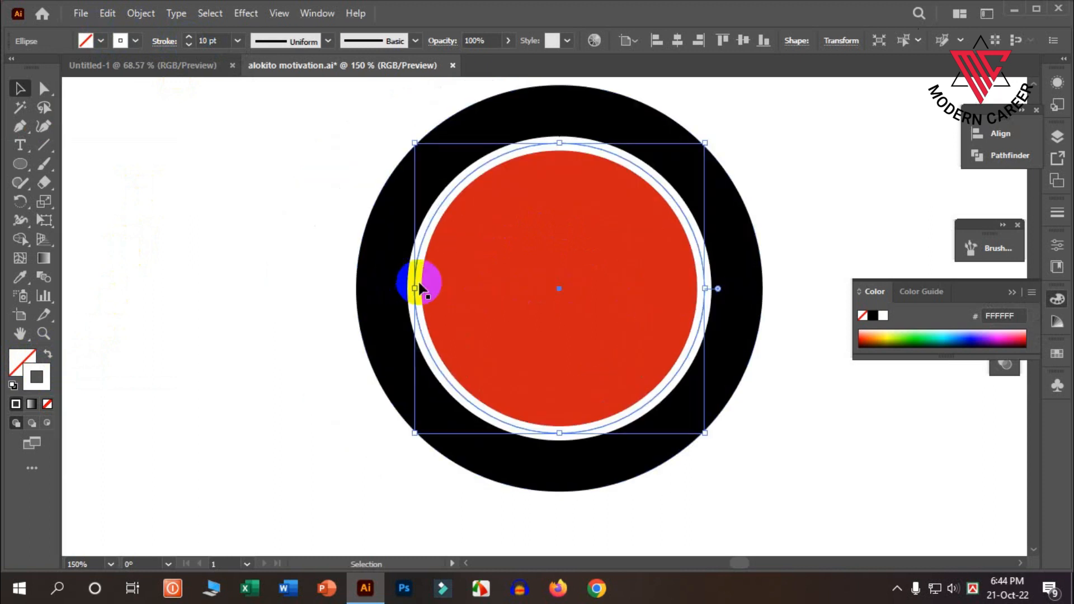
left_click_drag(414, 287, 344, 287)
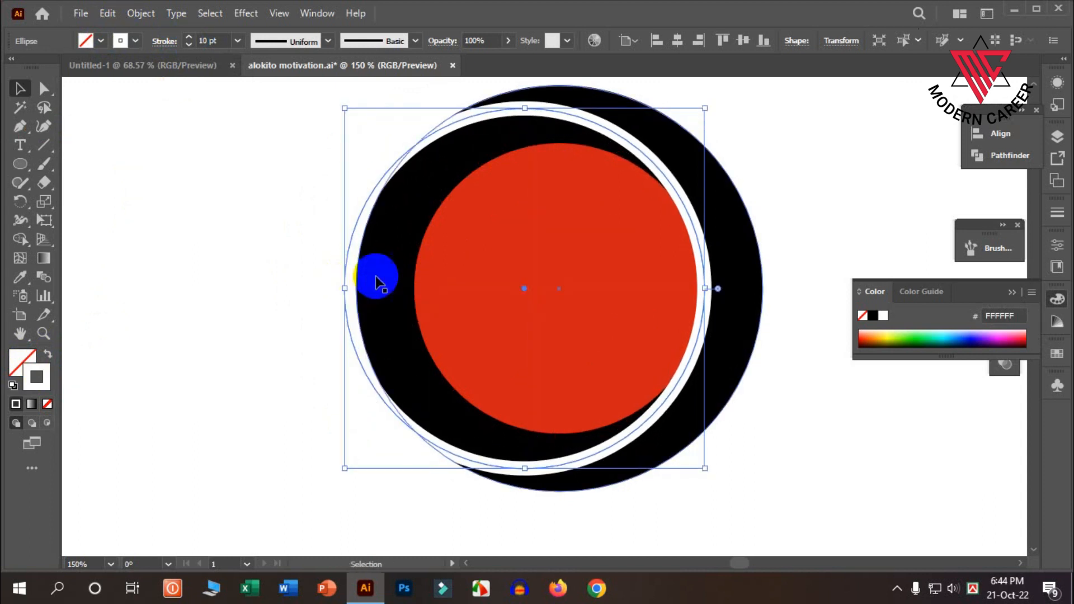
left_click(196, 42)
left_click(194, 39)
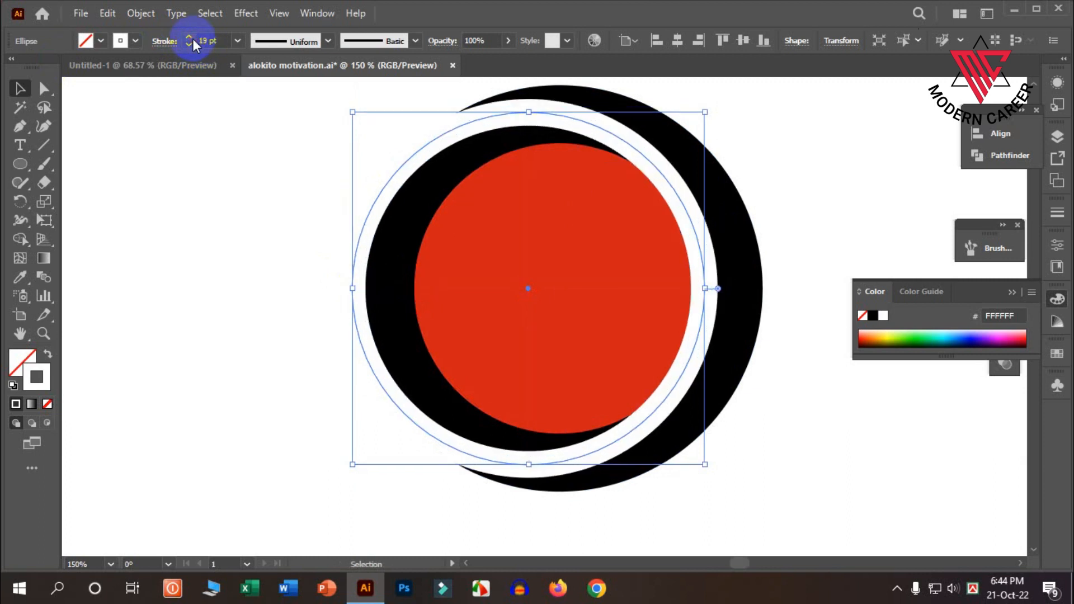
left_click_drag(353, 288, 356, 288)
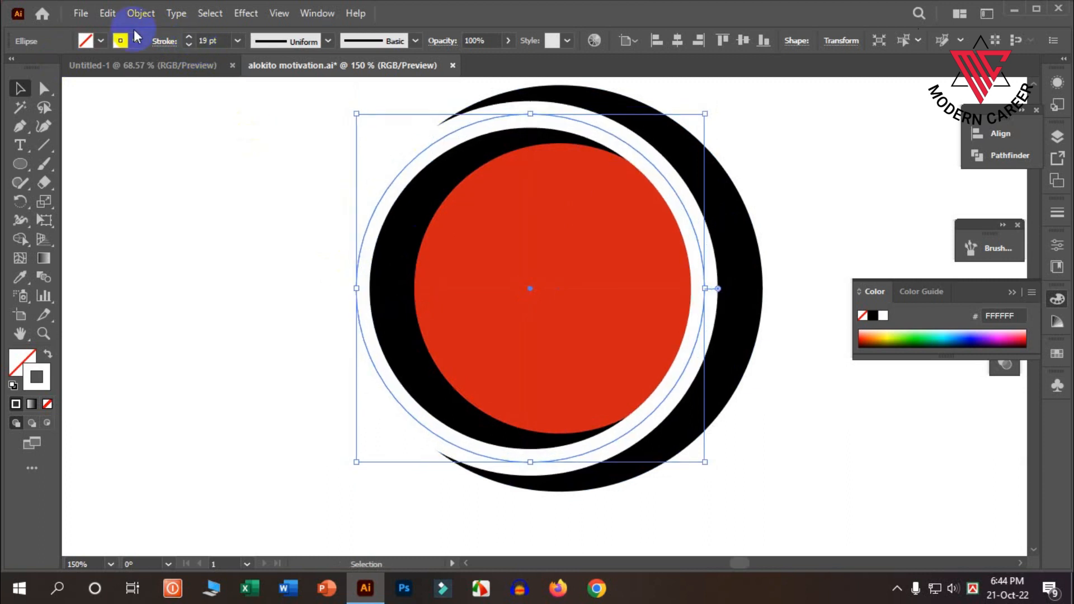
Change the ring's stroke colour to dark blue 13017C.
left_click(135, 41)
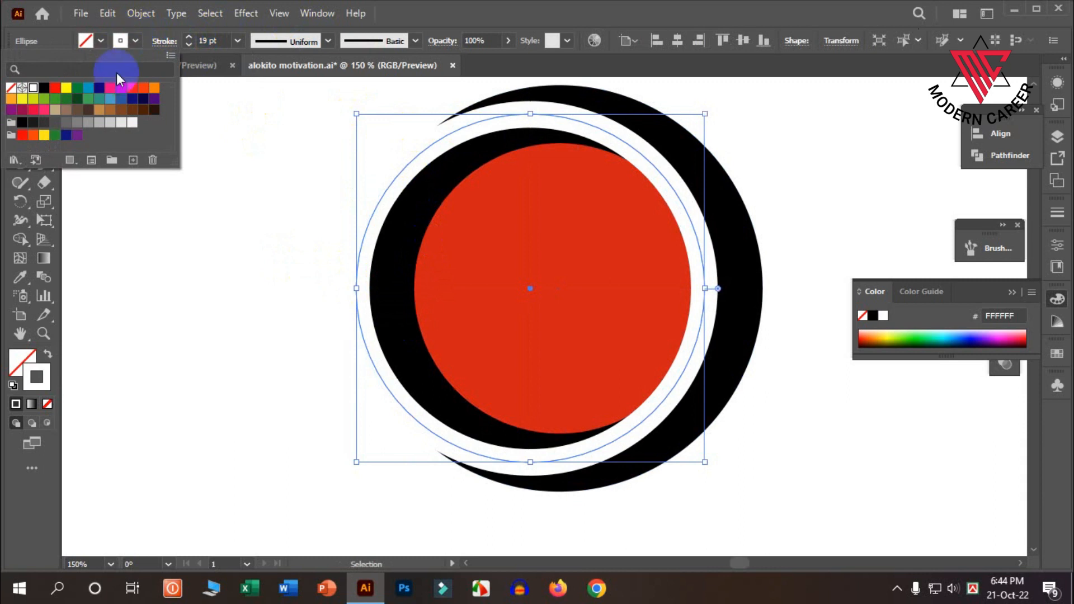
left_click(99, 87)
left_click(272, 234)
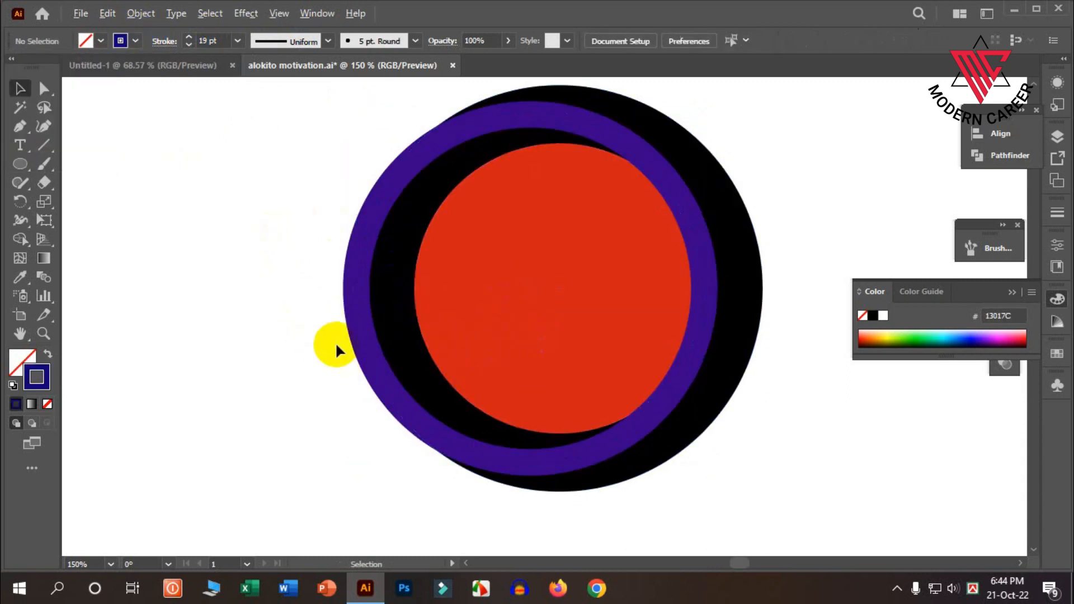
Expand the dark blue ring with Fill and Stroke enabled, converting its stroke into a filled shape.
scroll(335, 341, "down", 1)
left_click(455, 196)
scroll(454, 196, "up", 1)
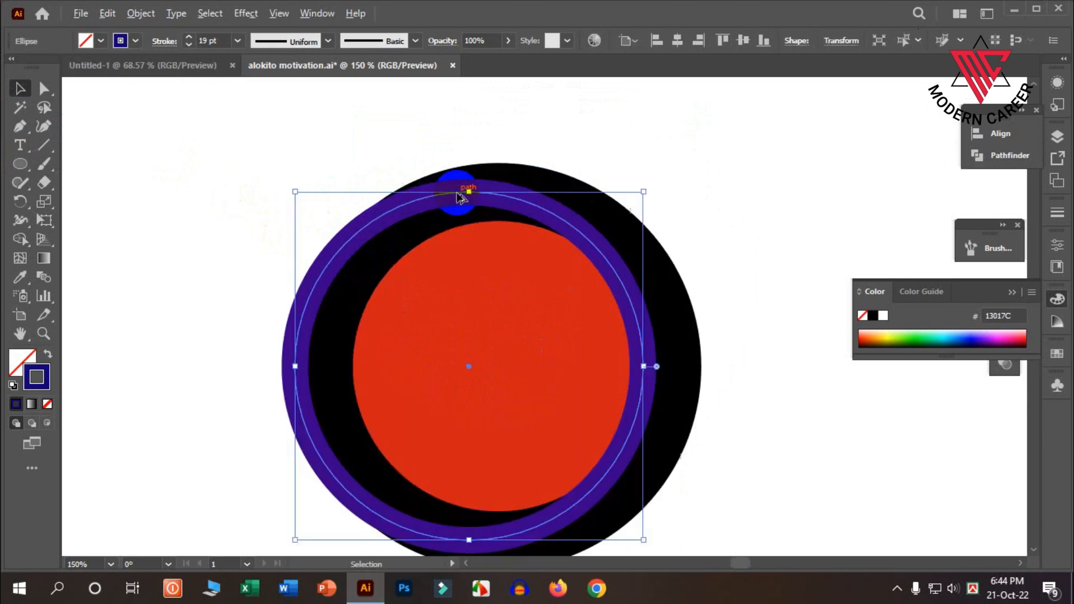
left_click(140, 13)
left_click(223, 192)
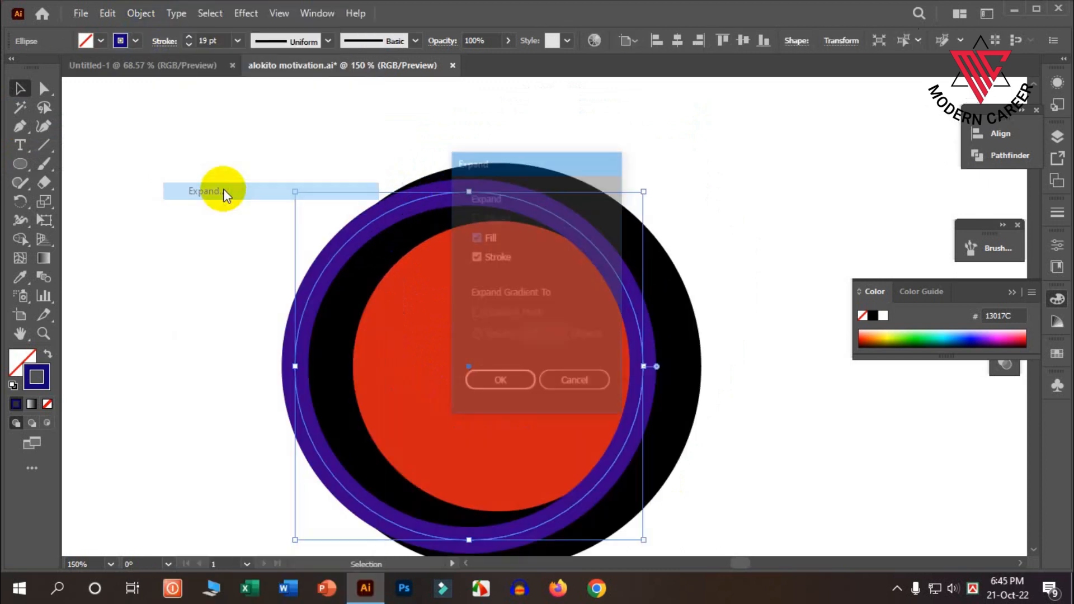
left_click(501, 383)
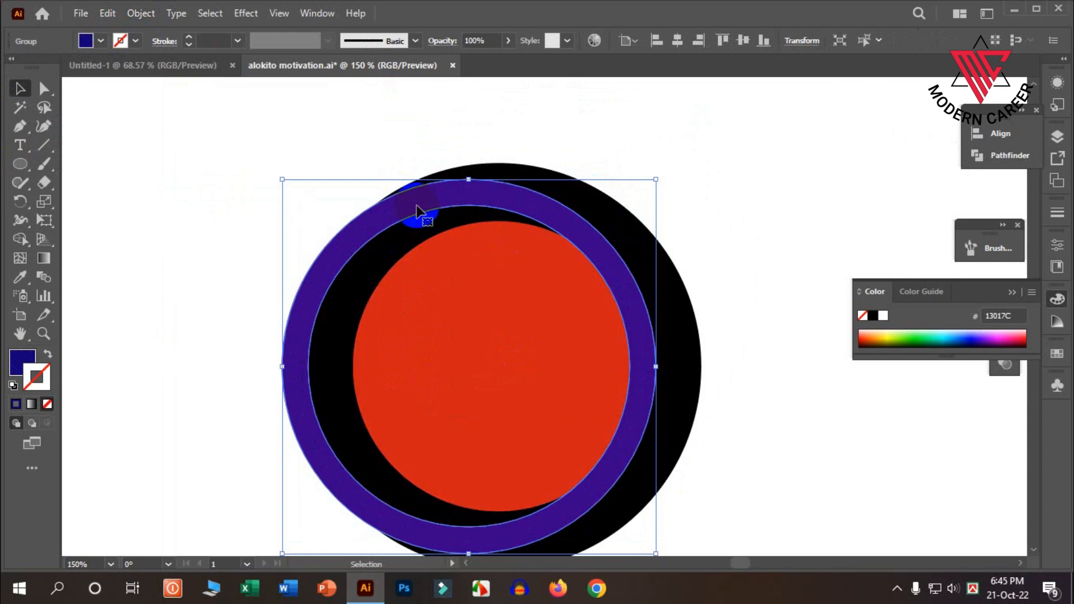
Cut the blue ring and red circle out of the selected shapes with Shape Builder, keeping only the two opposing black crescents.
scroll(498, 229, "down", 1)
scroll(455, 230, "down", 2)
left_click_drag(627, 409, 393, 186)
scroll(494, 235, "up", 1)
scroll(528, 236, "up", 1)
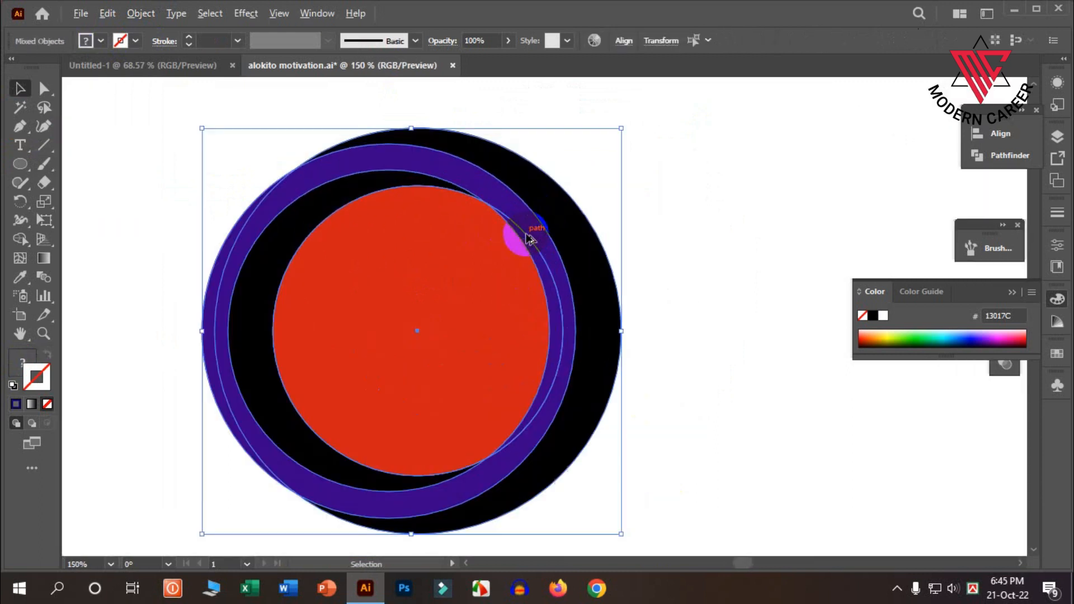
left_click(20, 240)
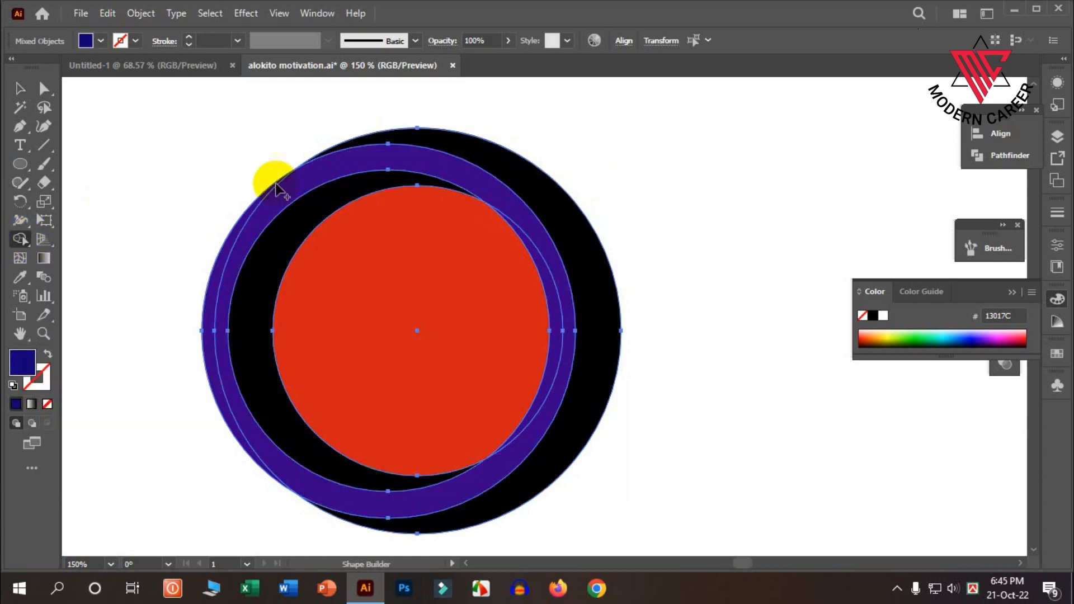
left_click_drag(197, 194, 239, 239)
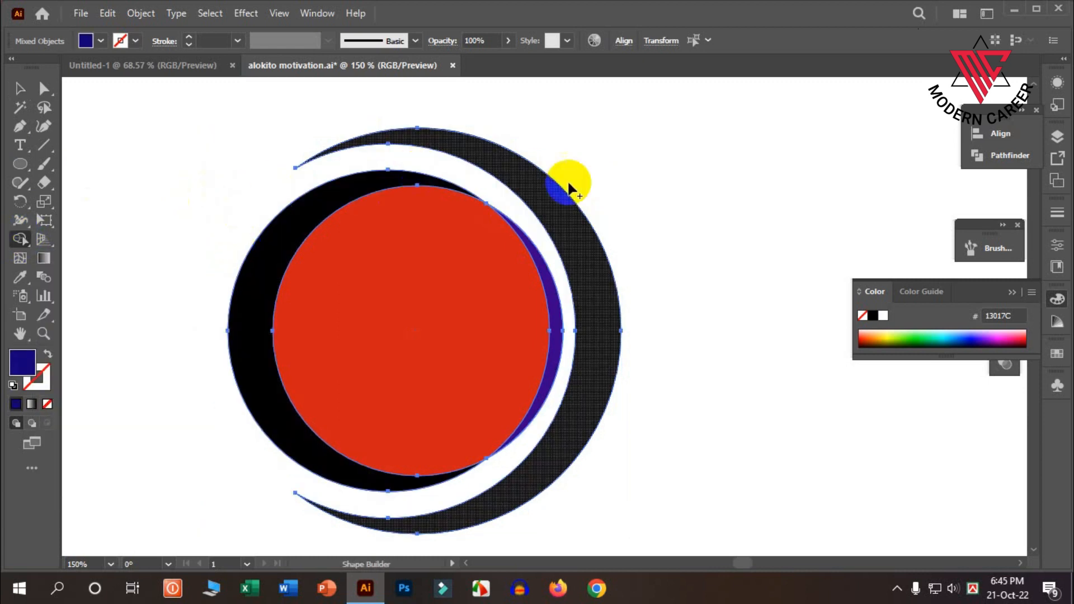
left_click_drag(509, 281, 507, 285)
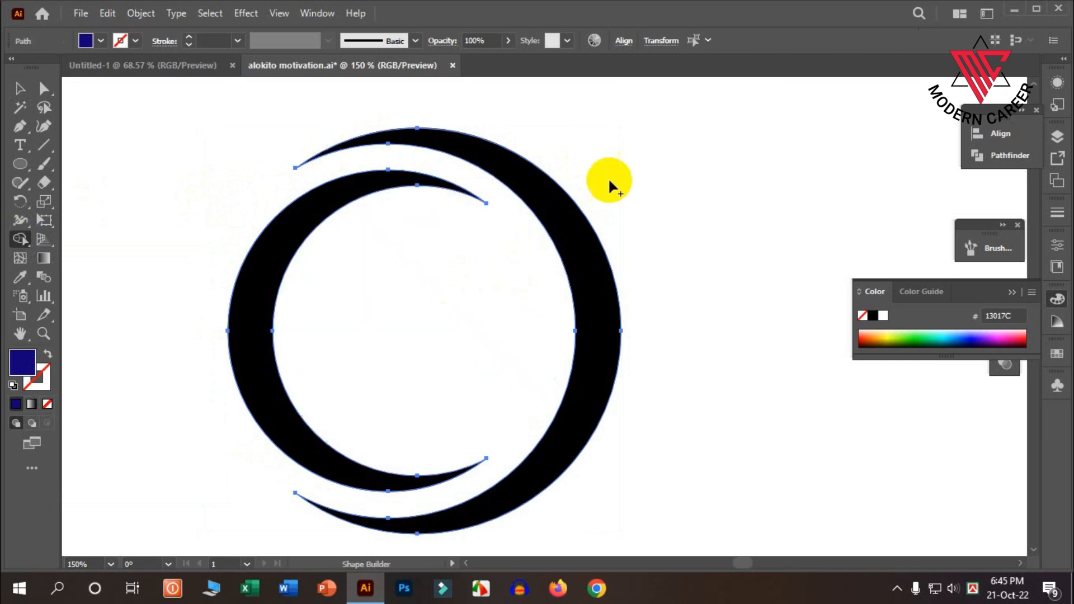
left_click(18, 93)
left_click(123, 174)
scroll(437, 242, "down", 1)
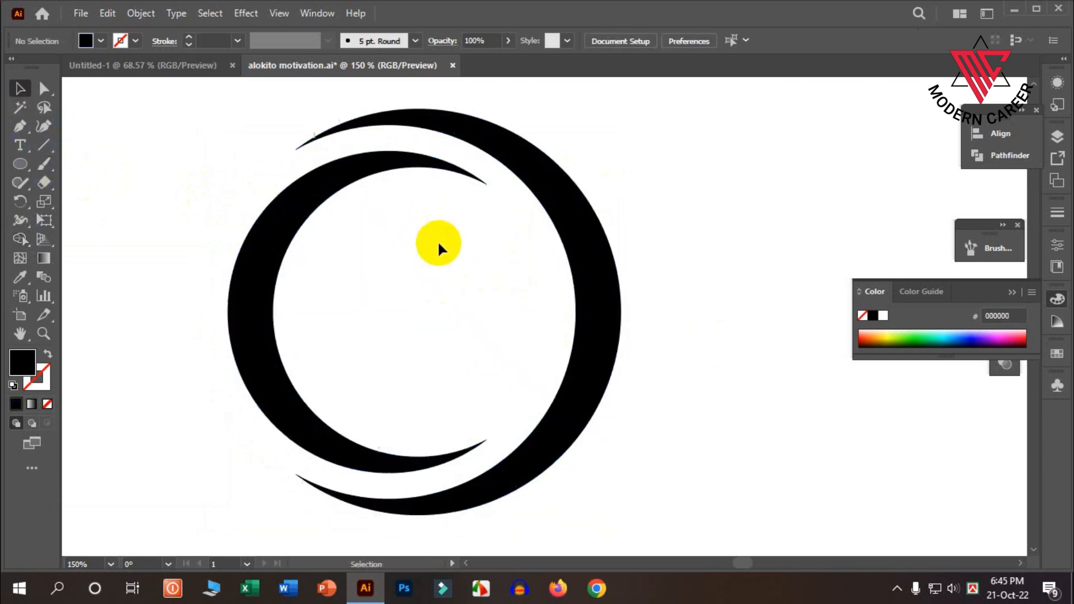
Group the two black crescents into one object.
scroll(458, 279, "down", 2)
left_click_drag(559, 370, 317, 197)
scroll(475, 293, "up", 1)
right_click(523, 237)
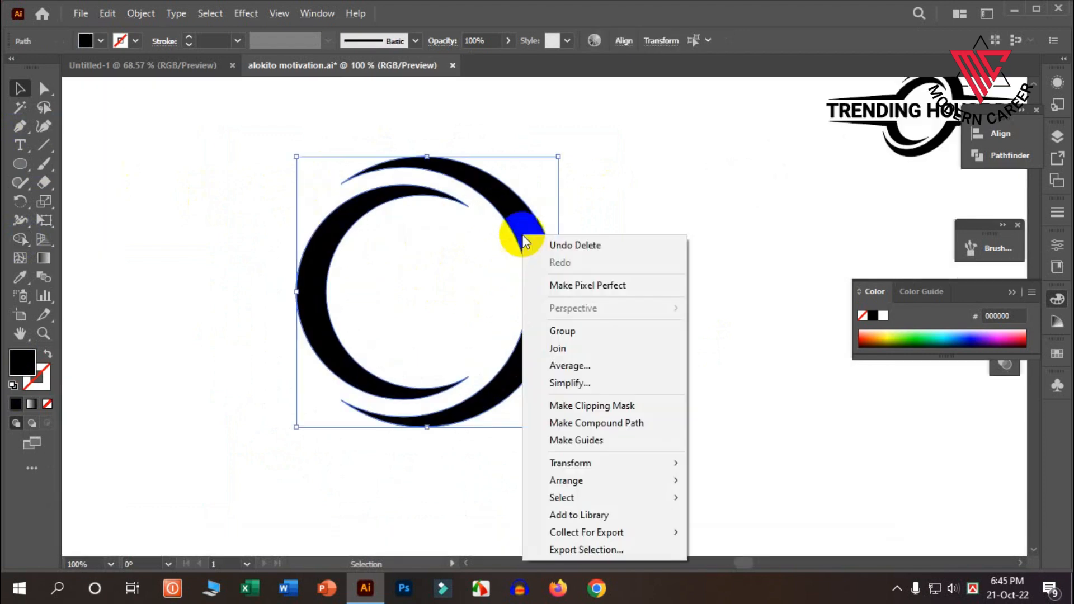
left_click(557, 330)
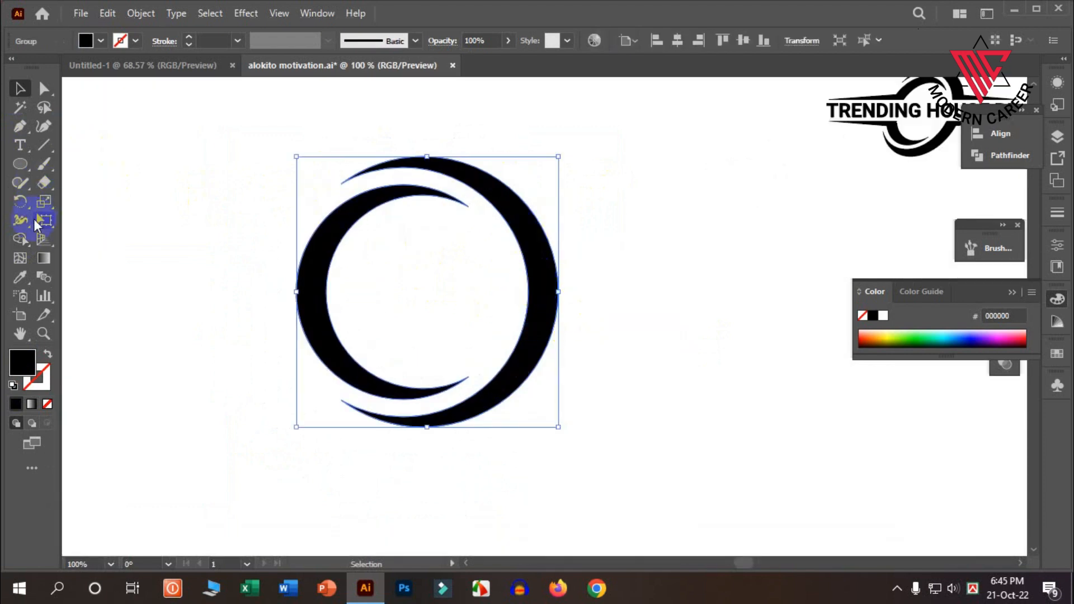
left_click(111, 127)
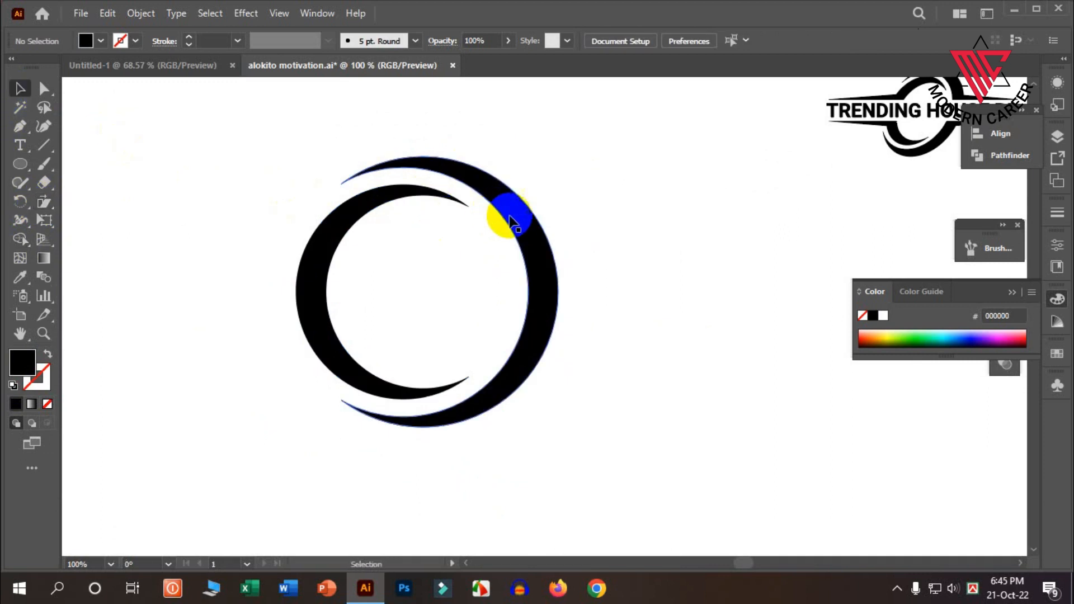
Shear the crescent group horizontally so its top slants to the right.
left_click(518, 218)
left_click(47, 207)
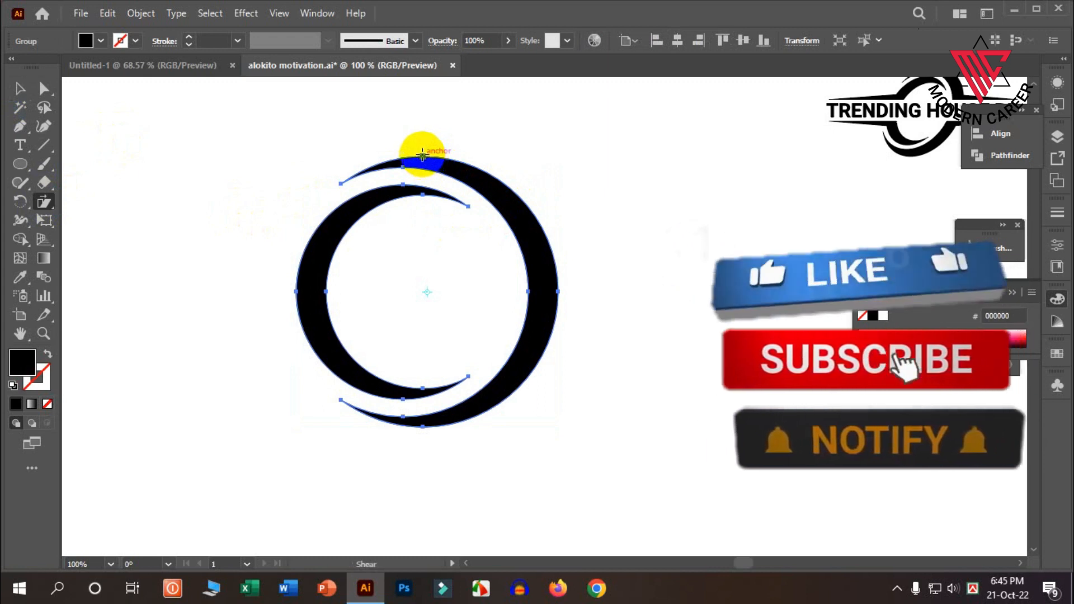
left_click_drag(423, 154, 477, 159)
left_click(23, 92)
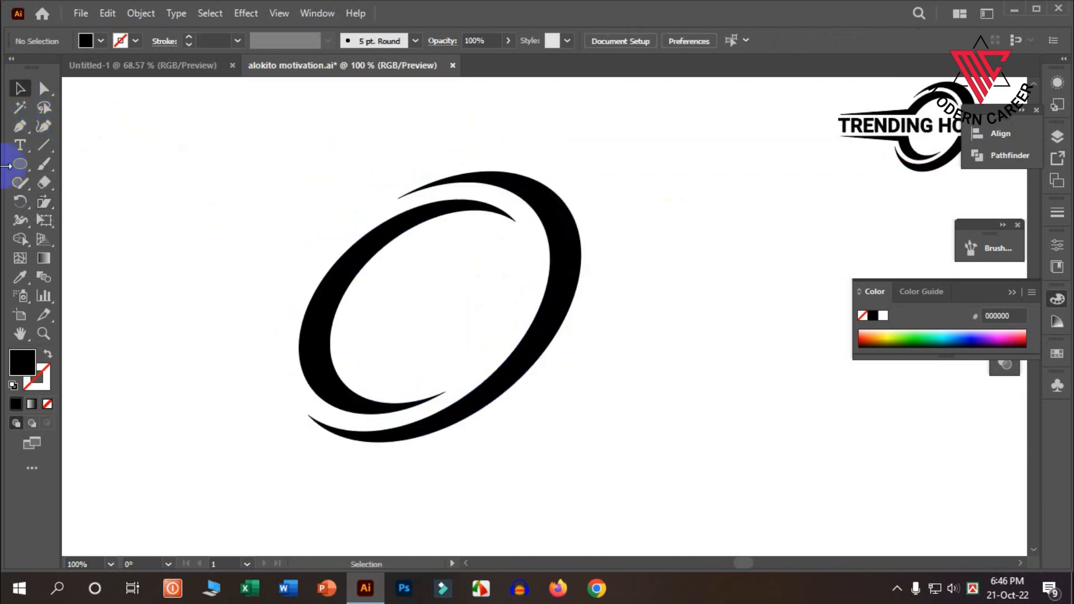
Draw a thin, wide black triangle with the Pen tool across the upper part of the crescents, extending past both sides.
left_click_drag(18, 126, 96, 128)
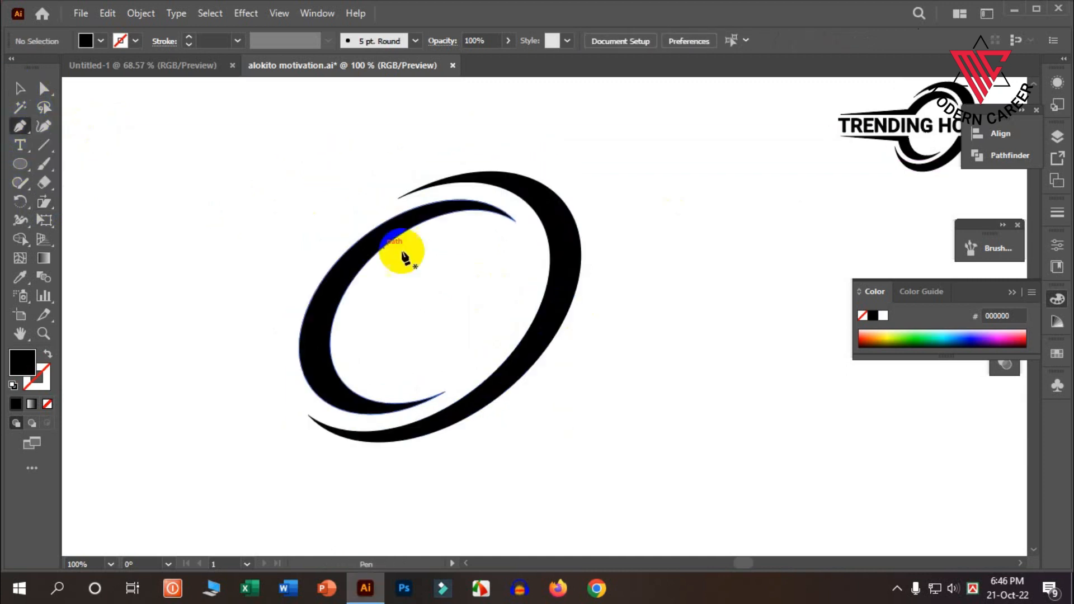
scroll(457, 257, "down", 1)
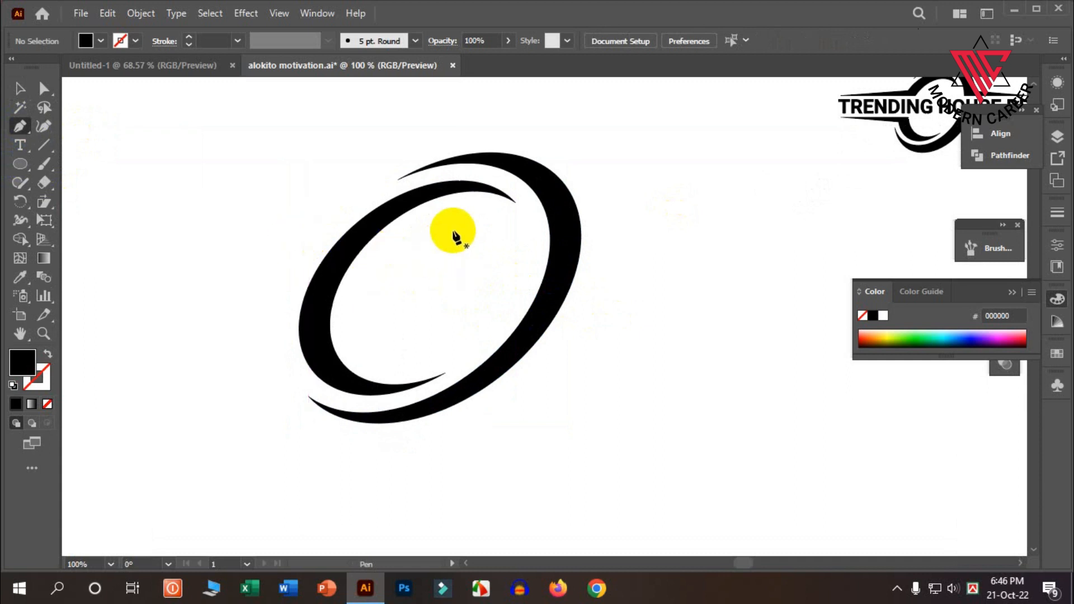
left_click(452, 230)
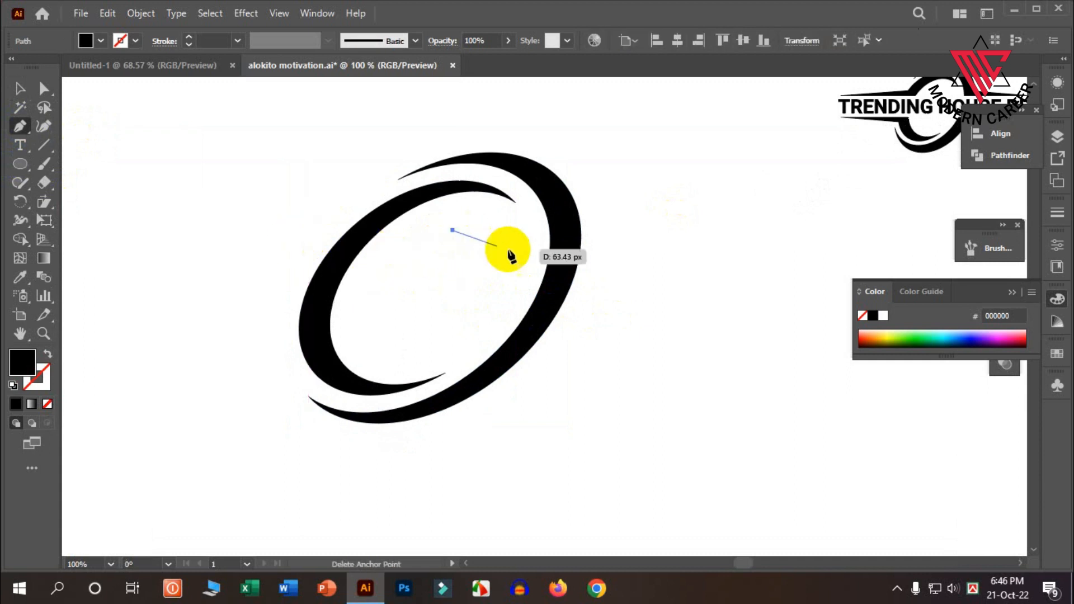
left_click(768, 256)
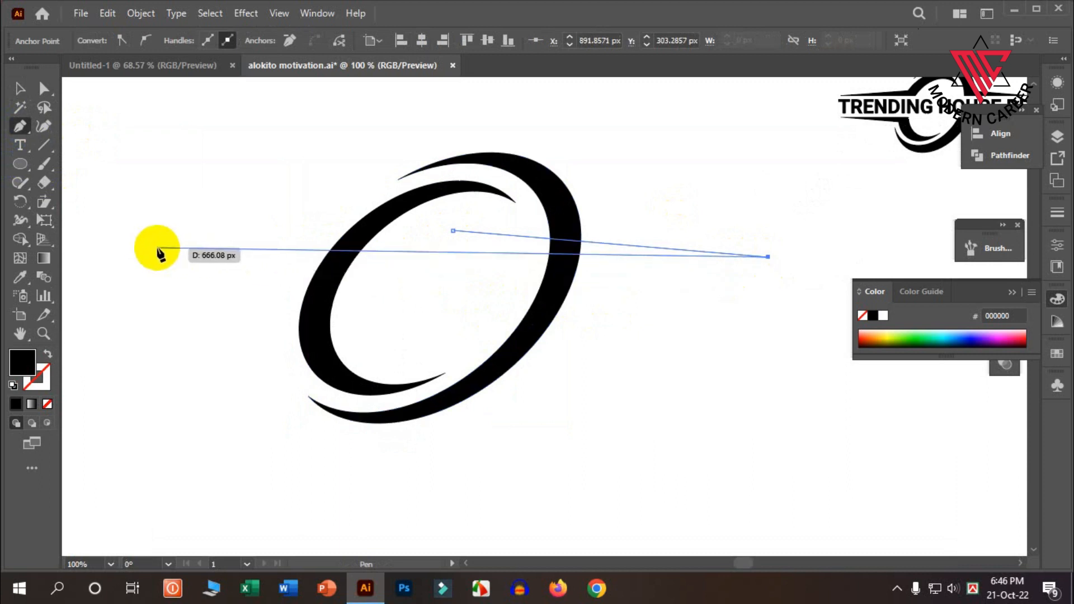
left_click(158, 248)
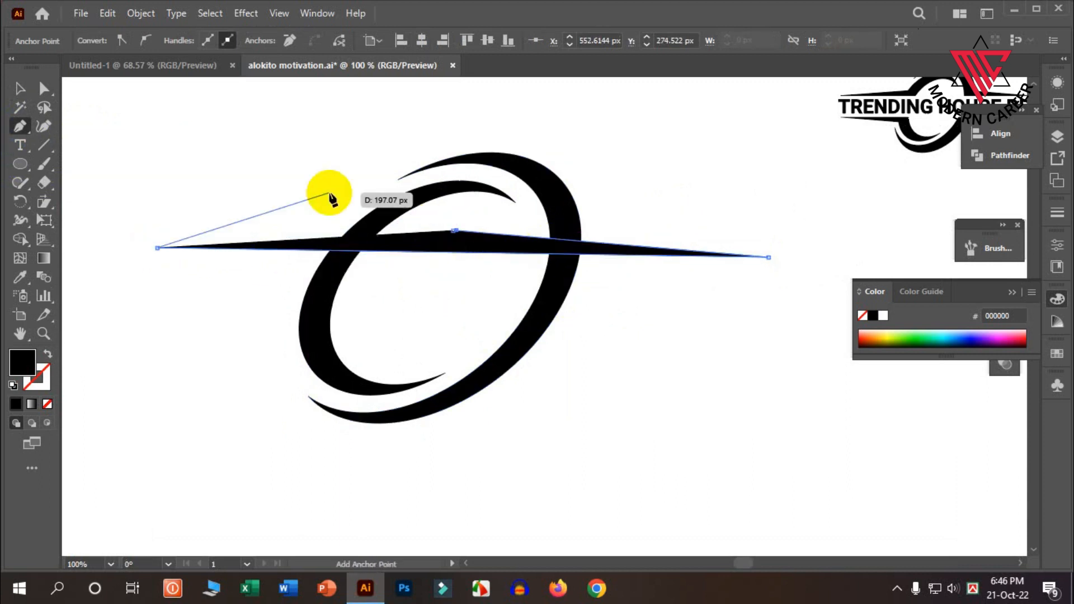
left_click(17, 95)
left_click(281, 168)
Paste a copy of the thin triangle in front and rotate the copy 180°.
left_click(471, 247)
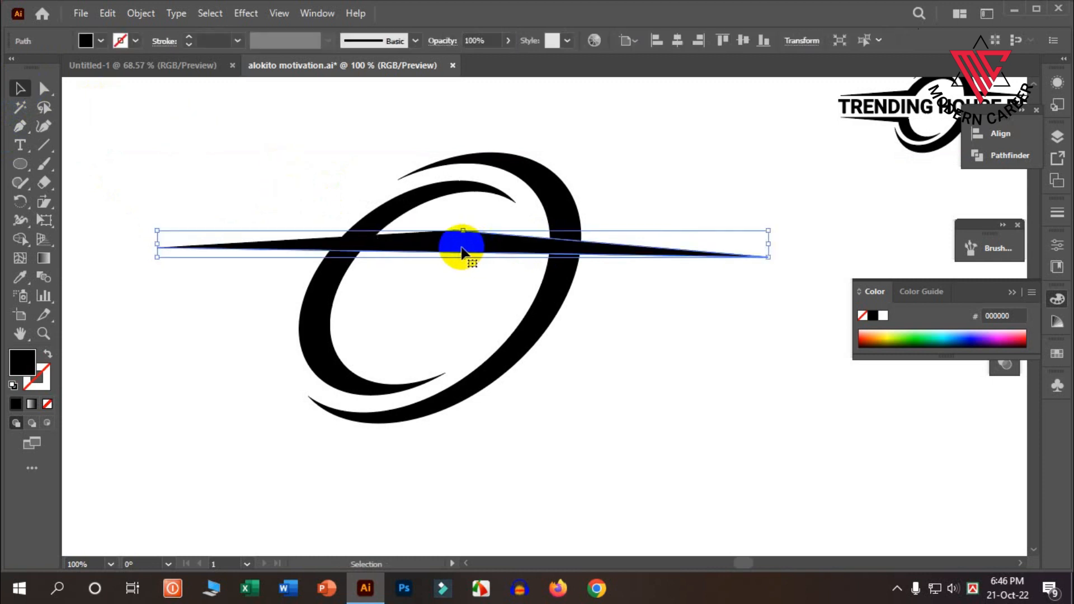
left_click(101, 13)
left_click(140, 89)
left_click(106, 13)
left_click(163, 122)
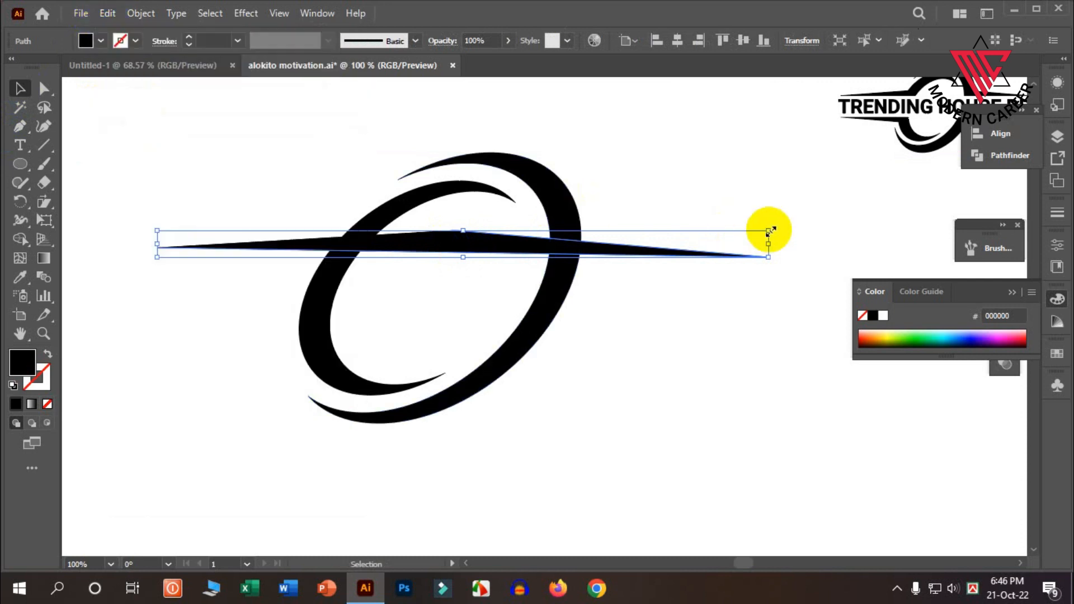
left_click_drag(777, 226, 169, 455)
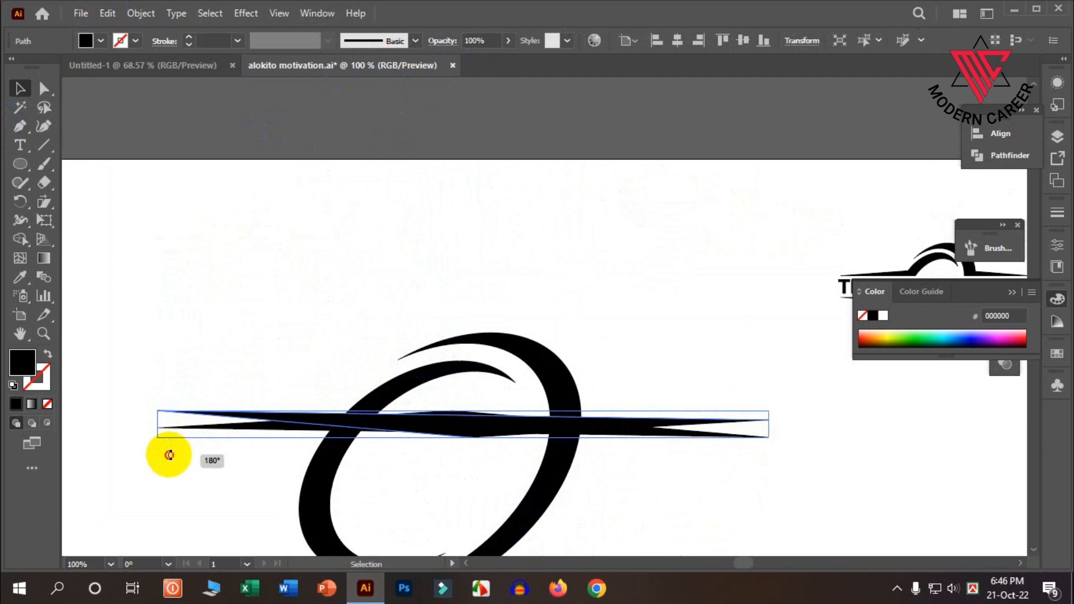
Move the rotated triangle straight down, leaving a horizontal band for text between the two triangles.
scroll(336, 392, "down", 2)
left_click_drag(456, 358, 456, 441)
left_click(638, 291)
scroll(635, 293, "down", 1)
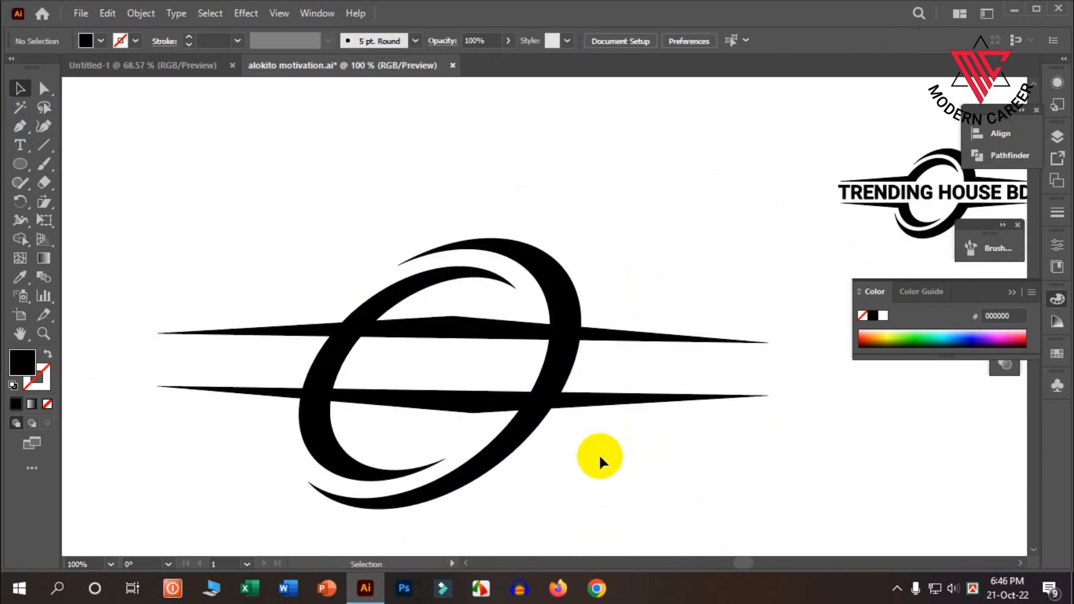
Group the upper and lower thin triangles.
left_click_drag(583, 471, 595, 307)
right_click(589, 356)
left_click(645, 119)
left_click(621, 289)
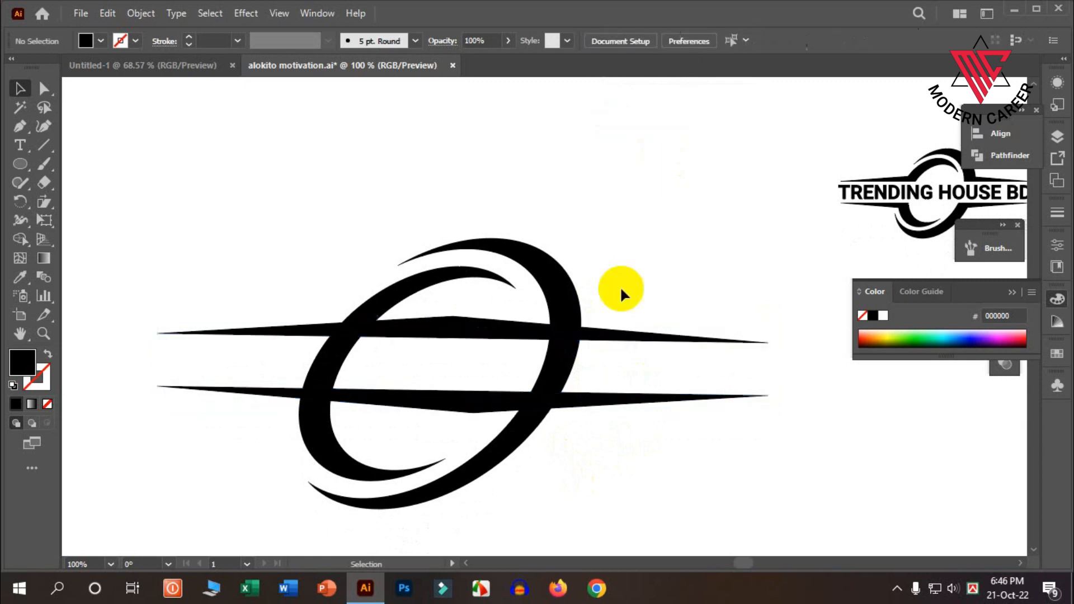
Align the crescent group and the triangle group to each other by their horizontal and vertical centres.
left_click_drag(560, 511, 365, 206)
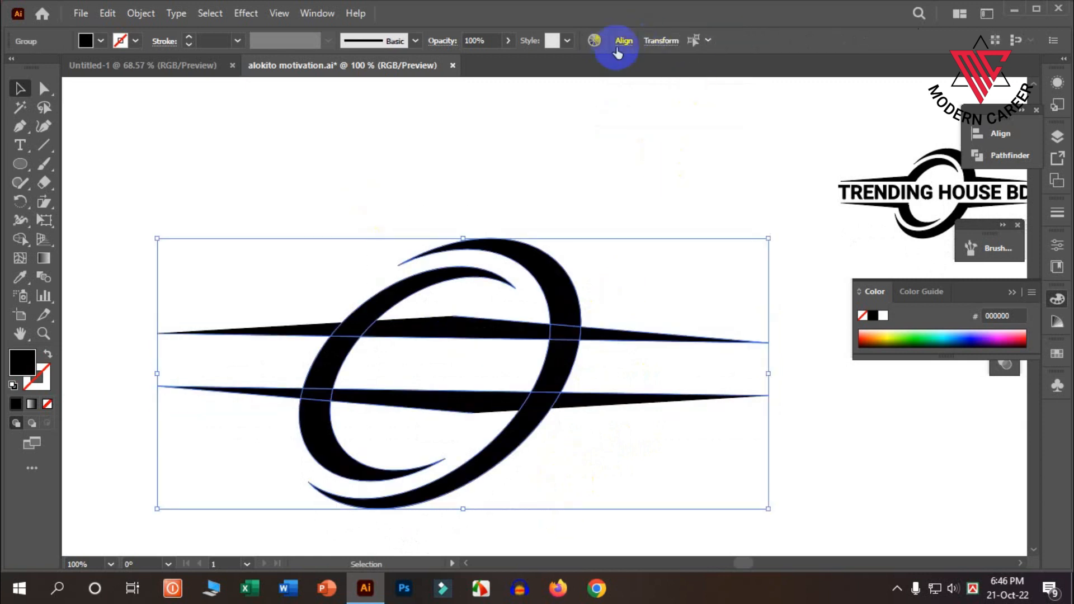
left_click(623, 41)
left_click(476, 84)
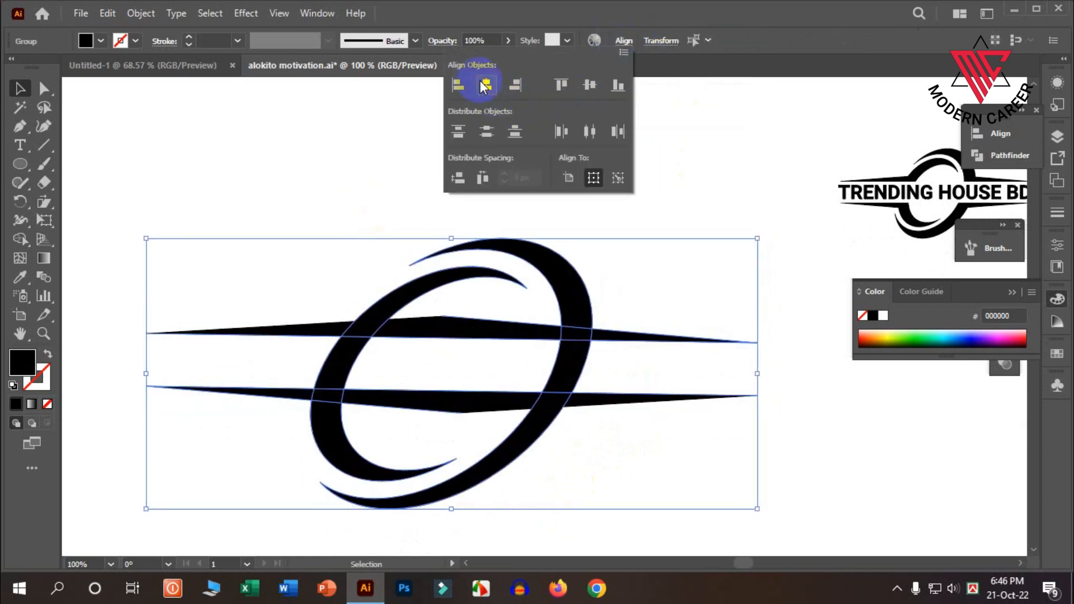
left_click(589, 102)
left_click(695, 173)
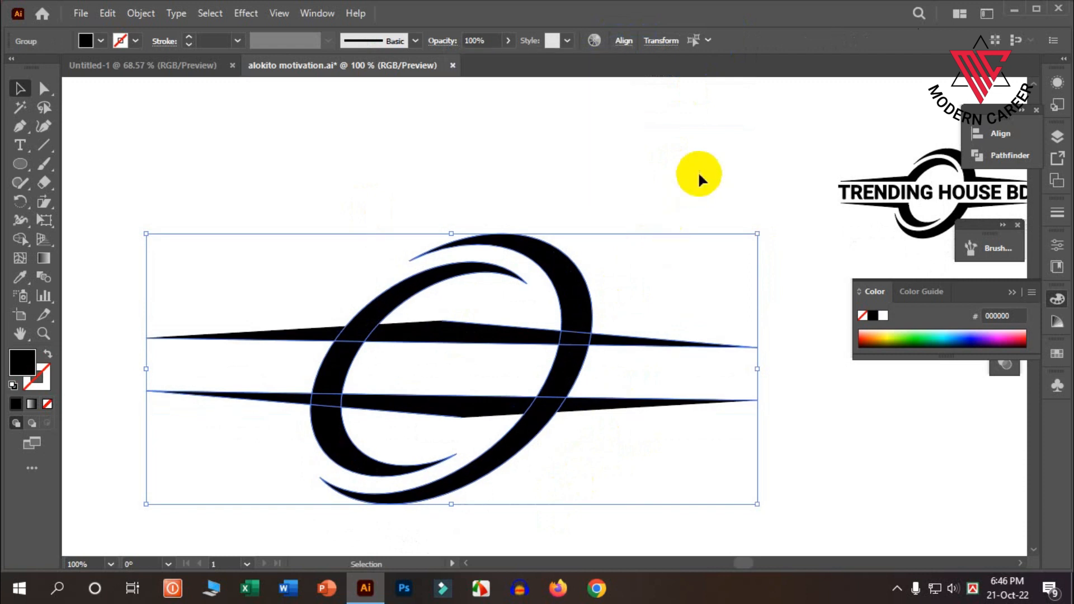
left_click(427, 294)
Remove the crescent parts between the two triangles and the triangle parts inside the crescents with Shape Builder.
scroll(427, 293, "down", 2)
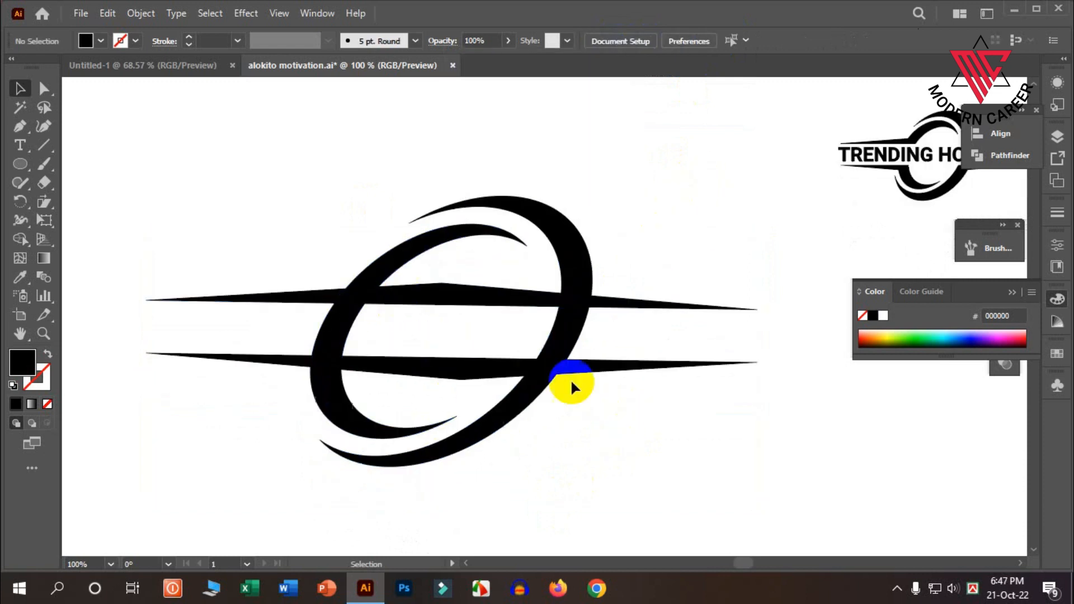
scroll(468, 360, "down", 1)
left_click(468, 358)
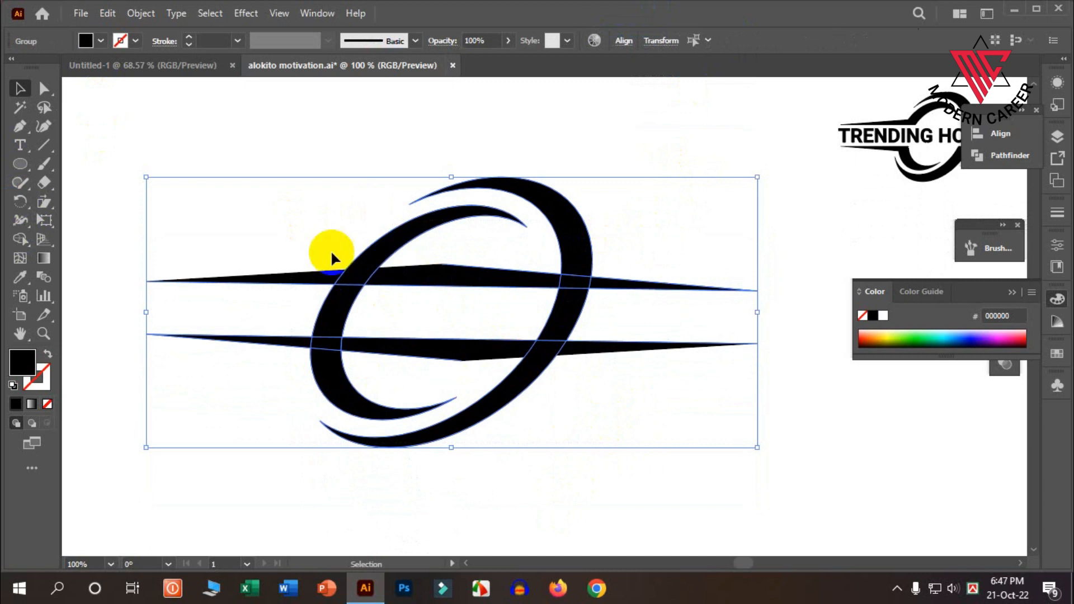
left_click(19, 239)
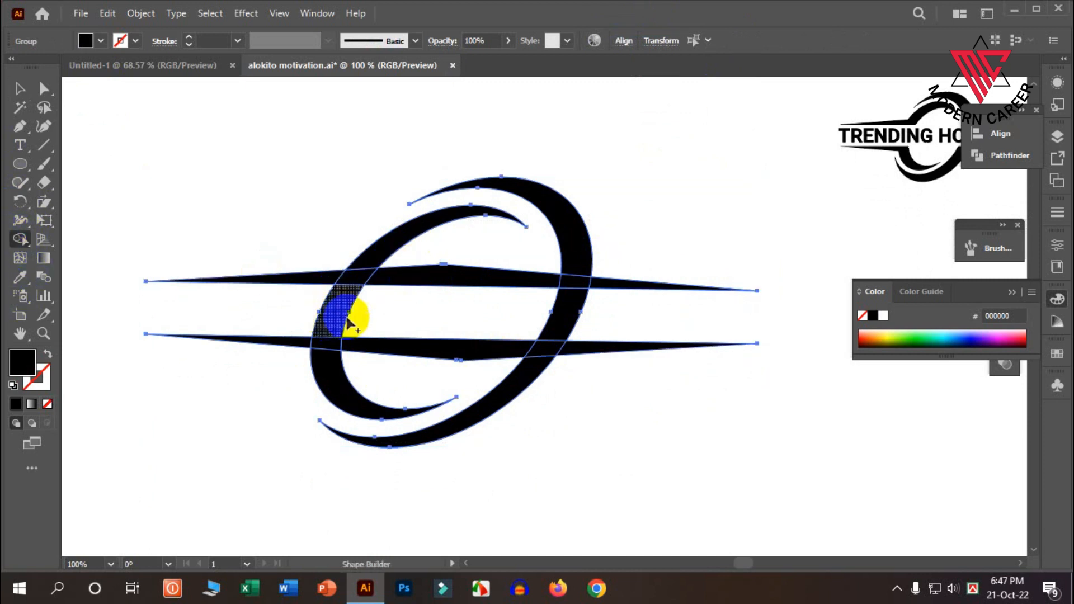
left_click_drag(287, 305, 364, 309)
left_click_drag(481, 308, 635, 313)
left_click(488, 277, "alt")
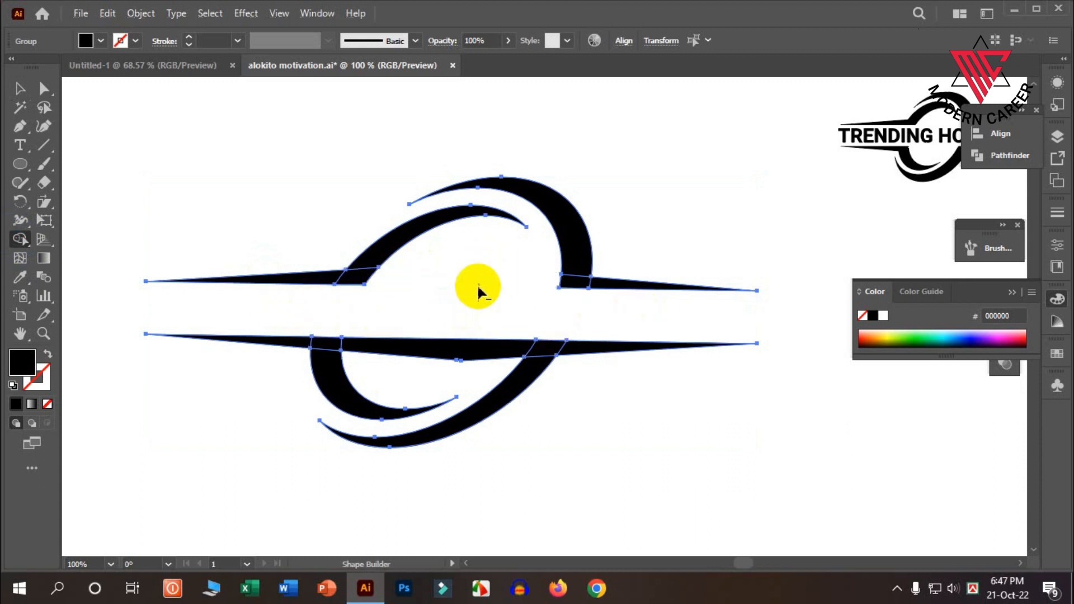
left_click(476, 348, "alt")
Merge each of the four remaining crescent ends with its adjoining spike using Shape Builder.
mouse_move(580, 260)
left_mouse_down()
mouse_move(576, 280)
mouse_move(602, 289)
left_mouse_up()
mouse_move(563, 360)
left_mouse_down()
mouse_move(535, 365)
mouse_move(593, 348)
left_mouse_up()
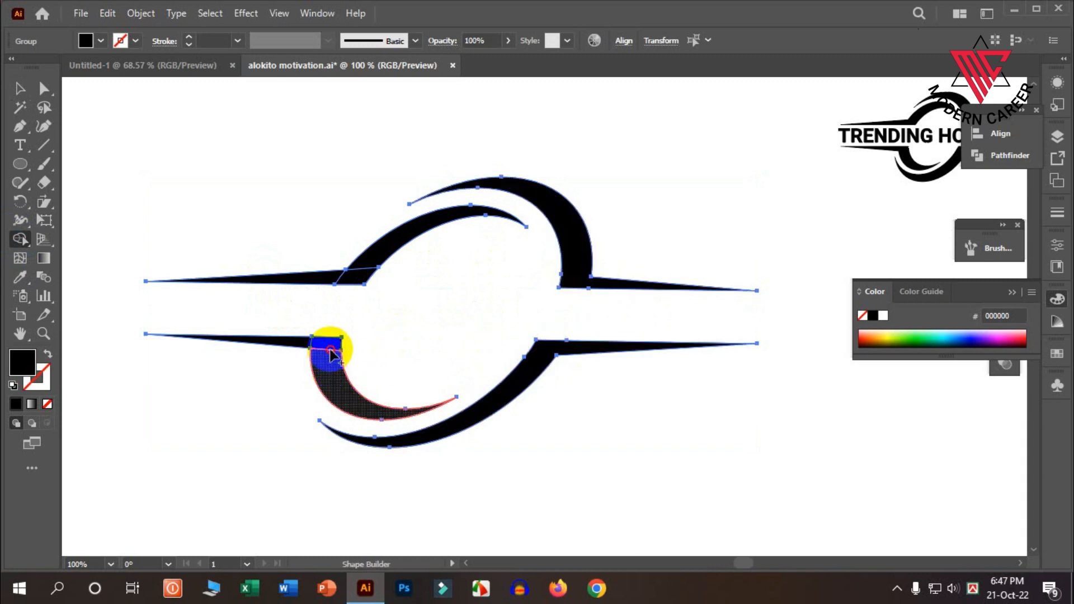
left_click_drag(323, 352, 325, 348)
mouse_move(377, 257)
left_mouse_down()
mouse_move(352, 277)
mouse_move(312, 276)
left_mouse_up()
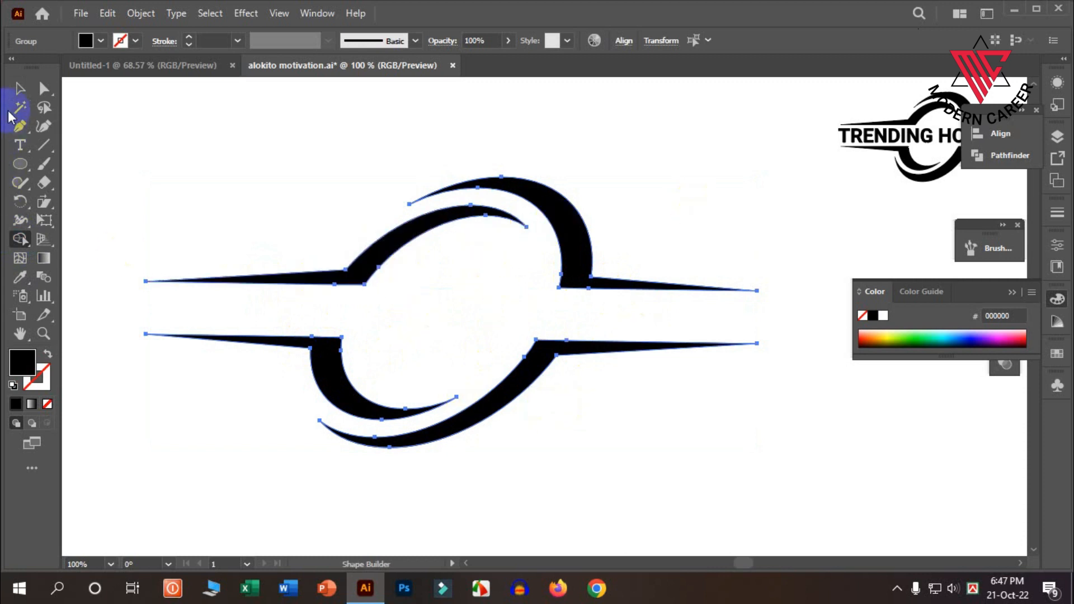
left_click(20, 89)
left_click(285, 127)
Ungroup the small TRENDING HOUSE BD reference logo.
key("ctrl+minus")
key("ctrl+minus")
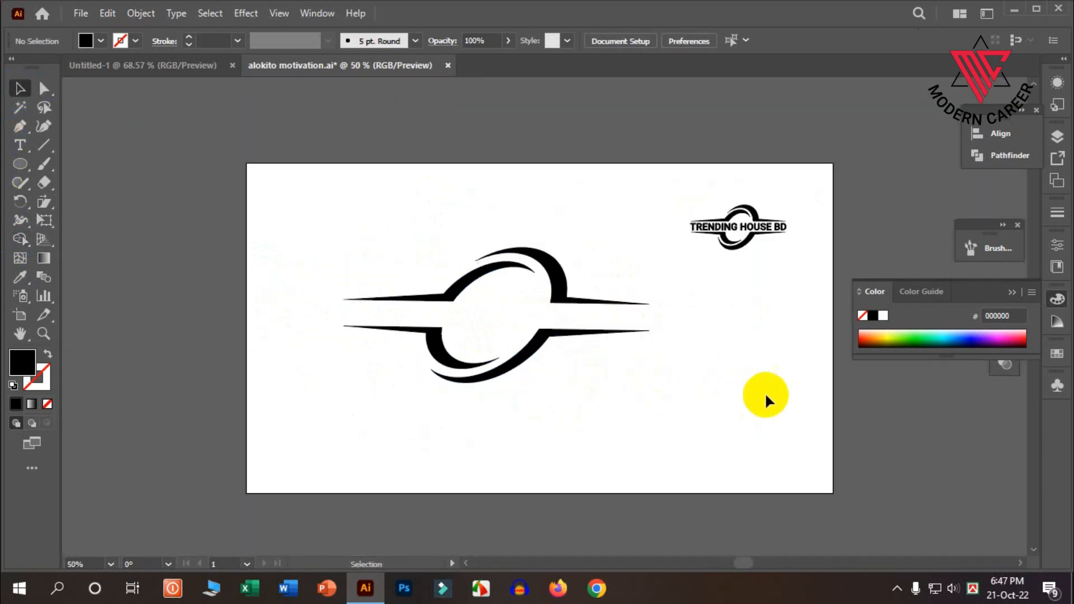
scroll(769, 225, "up", 5)
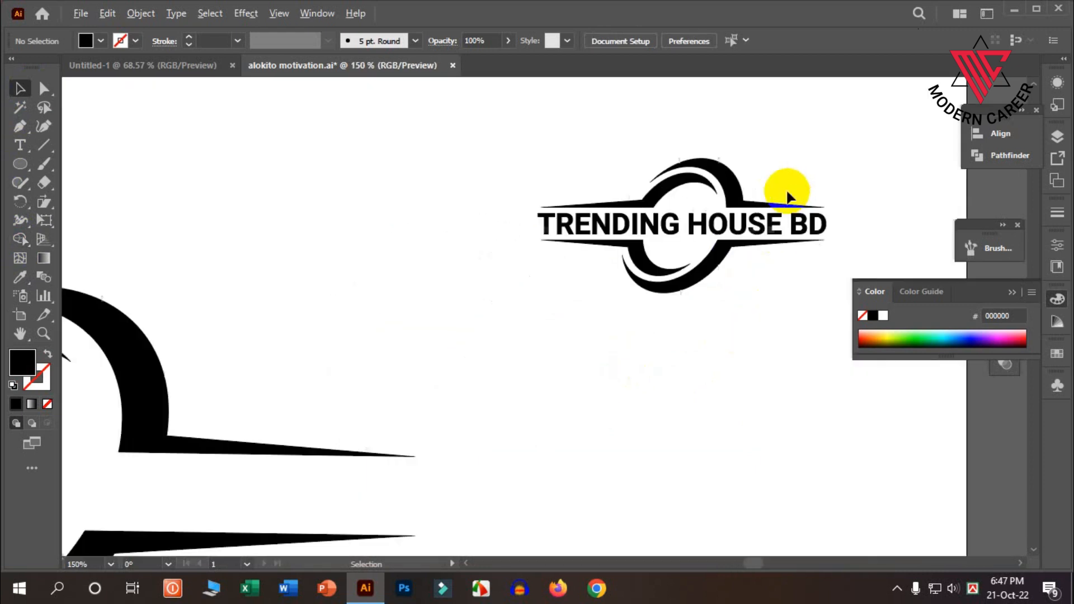
left_click(727, 235)
right_click(717, 239)
left_click(763, 367)
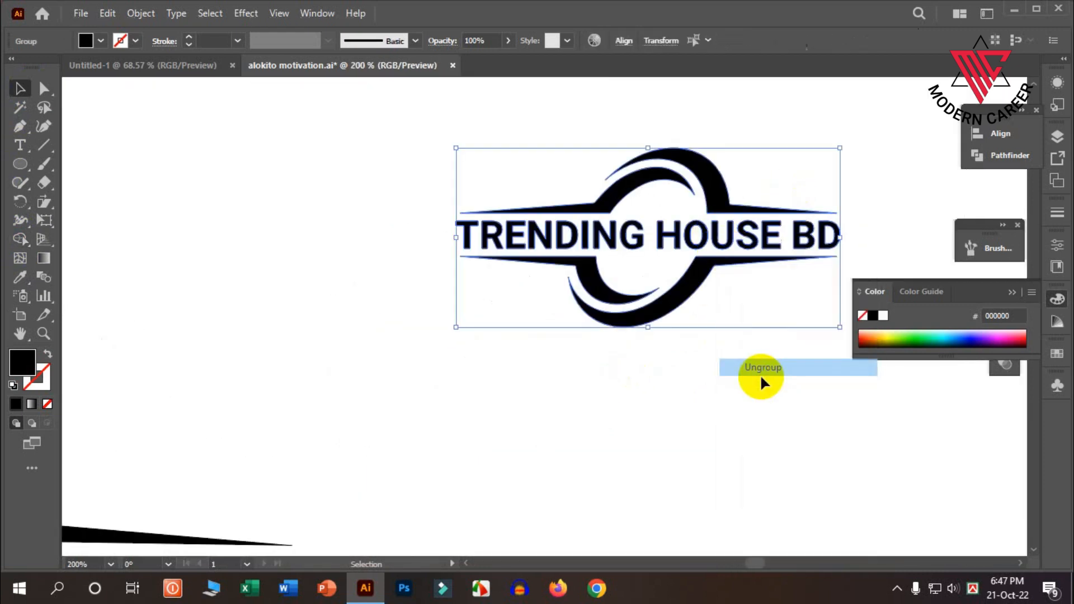
left_click(760, 375)
scroll(764, 338, "down", 1)
Place an enlarged copy of the reference's TRENDING HOUSE BD lettering in the band between the new logo's spikes.
left_click_drag(760, 212, 655, 456)
scroll(654, 437, "down", 3)
left_click_drag(652, 395, 508, 452)
left_click_drag(415, 420, 423, 429)
left_click_drag(503, 434, 504, 435)
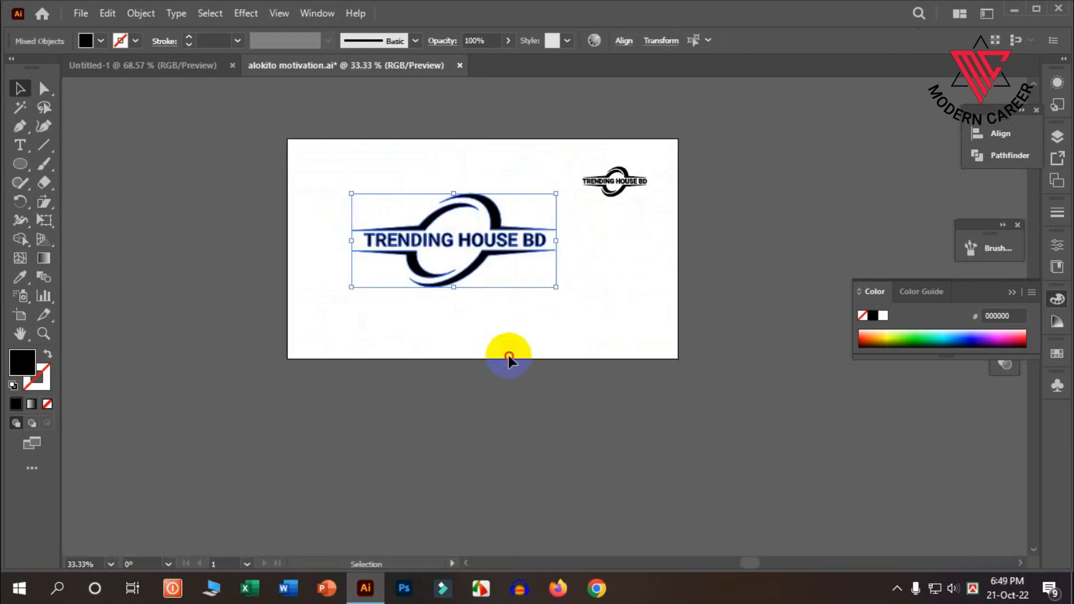
left_click(509, 360)
scroll(512, 347, "up", 2)
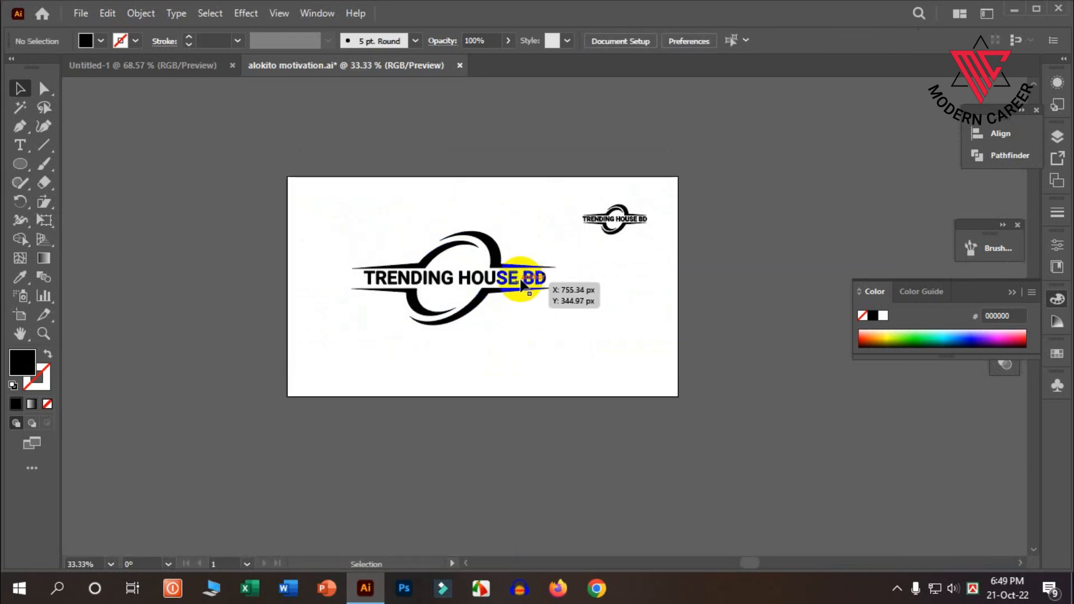
scroll(521, 280, "up", 2)
scroll(608, 245, "up", 1)
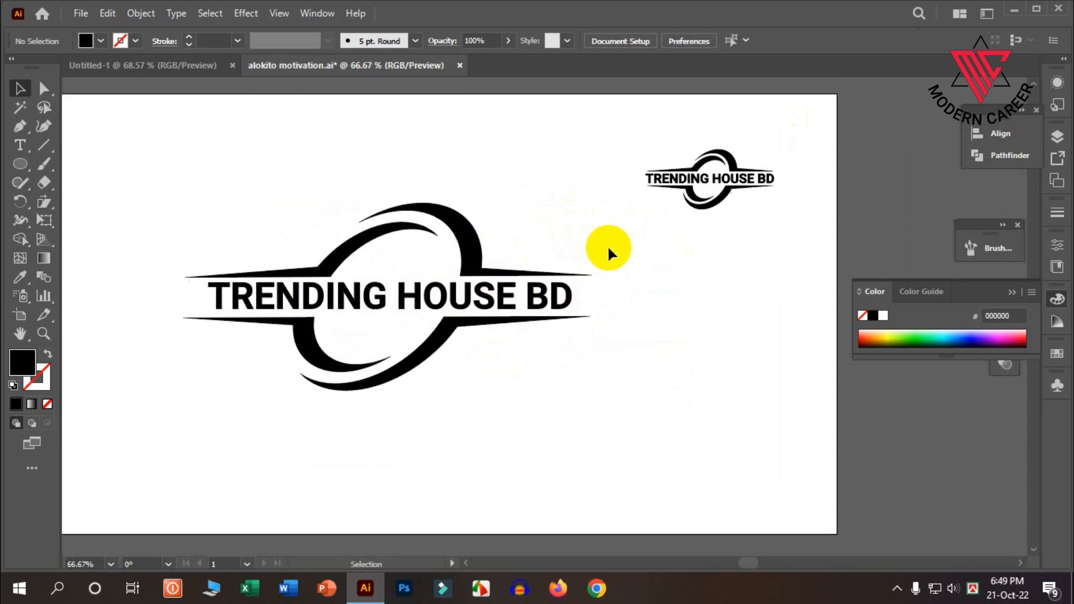
scroll(633, 273, "down", 1)
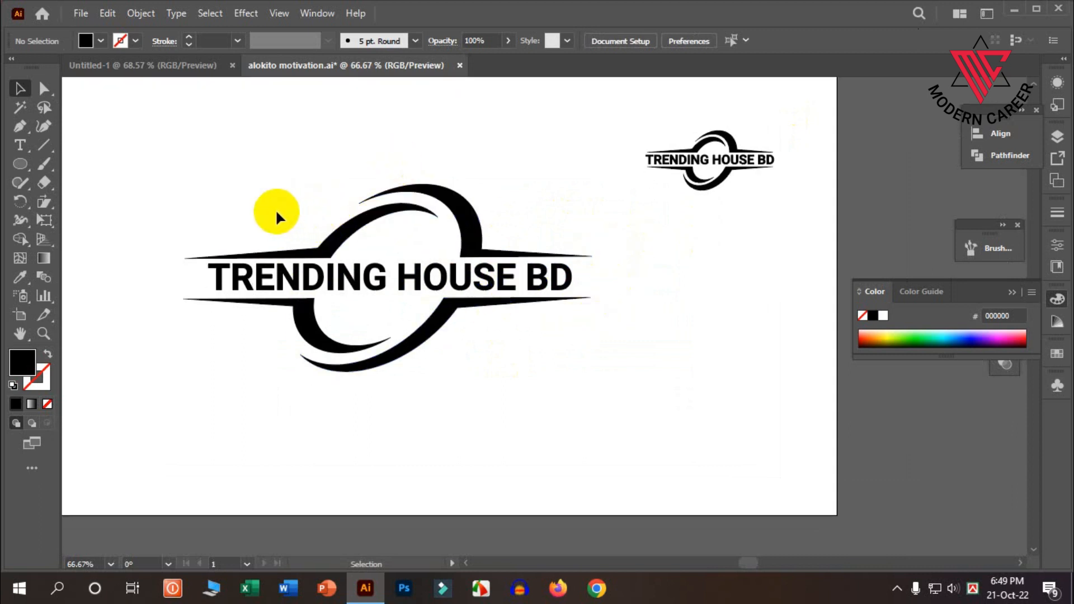
scroll(192, 190, "up", 2)
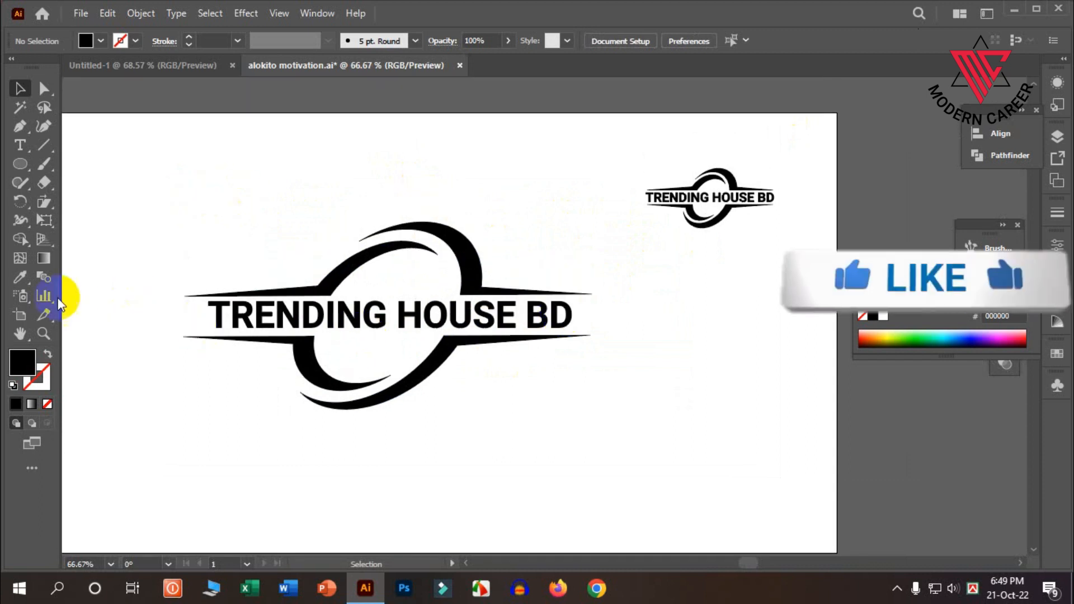